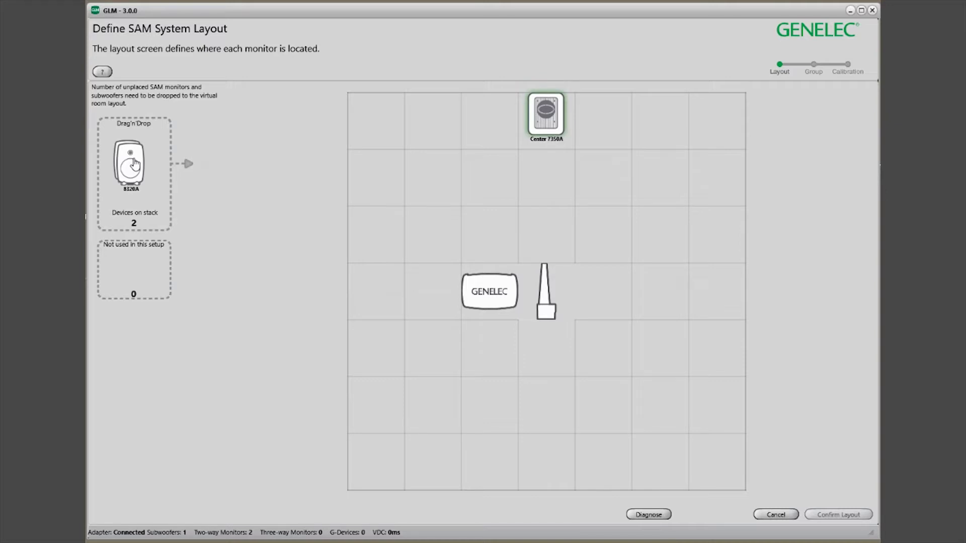
Place the two 8320A monitors in the layout's front-left and front-right corner cells and confirm the layout
left_click_drag(135, 163, 362, 122)
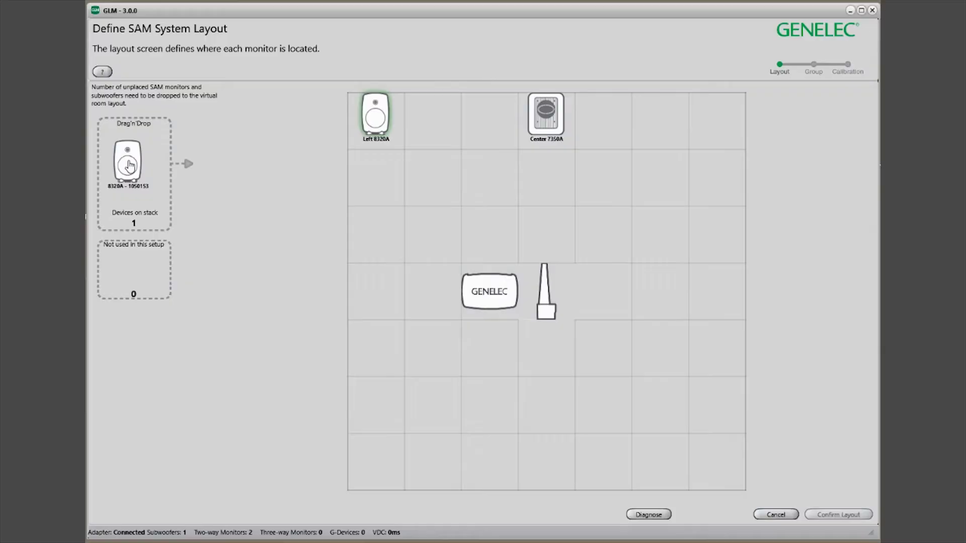
left_click_drag(130, 166, 720, 124)
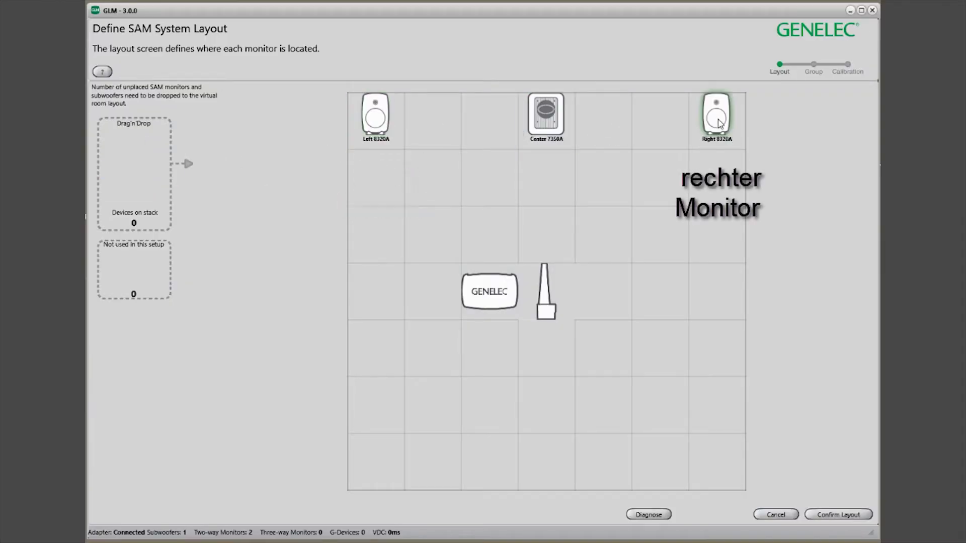
left_click(831, 514)
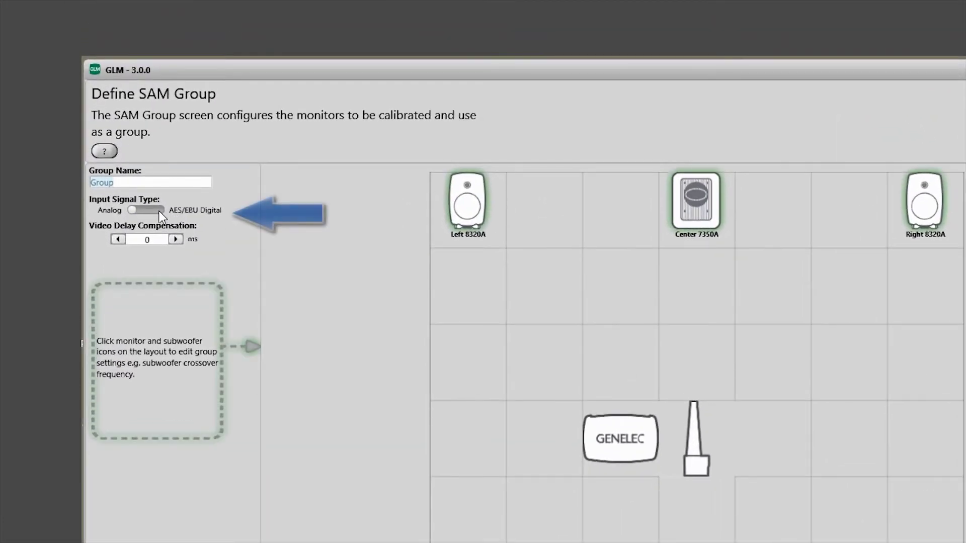
Try the AES/EBU Digital input type, return it to Analog, and name and confirm the group as 2.1
left_click(160, 213)
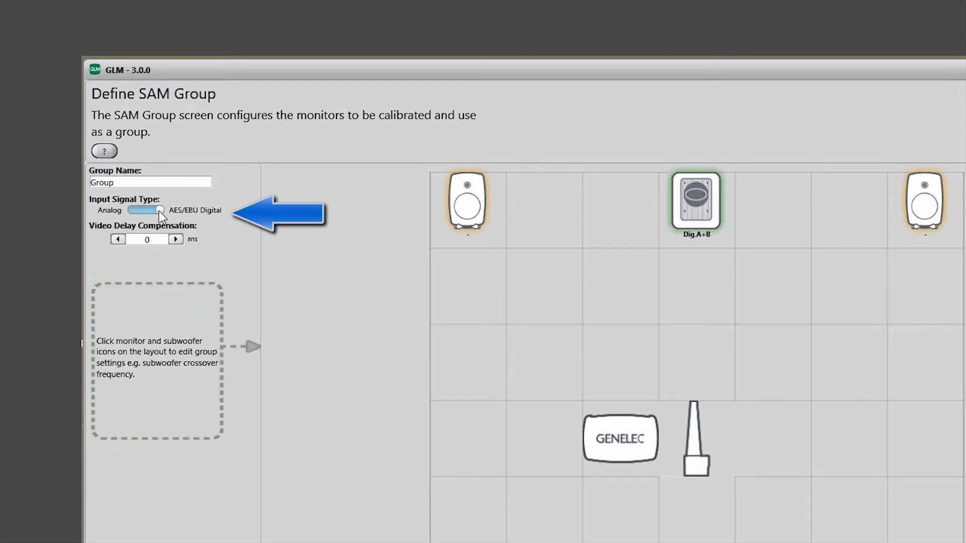
left_click(133, 212)
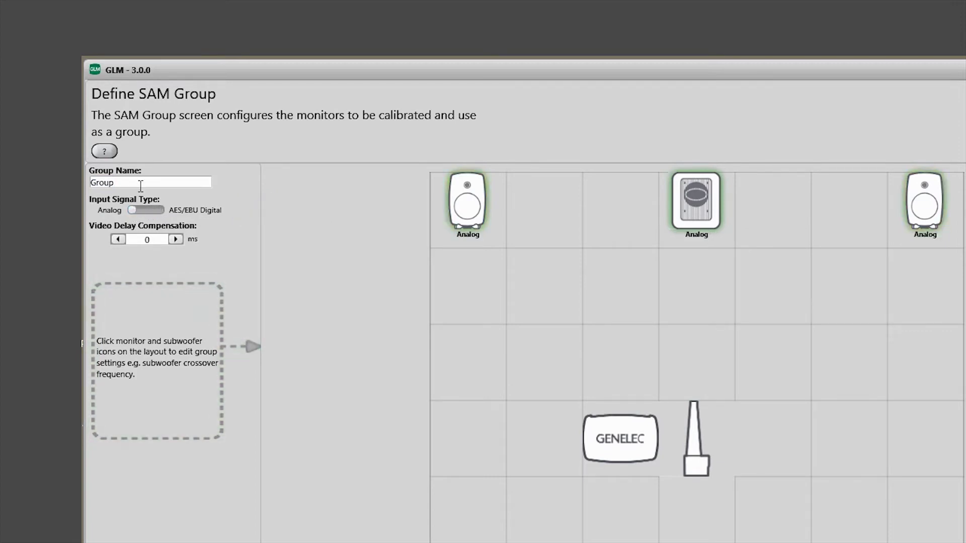
key("BackSpace")
key("BackSpace")
key("BackSpace")
key("BackSpace")
key("BackSpace")
type("2.1")
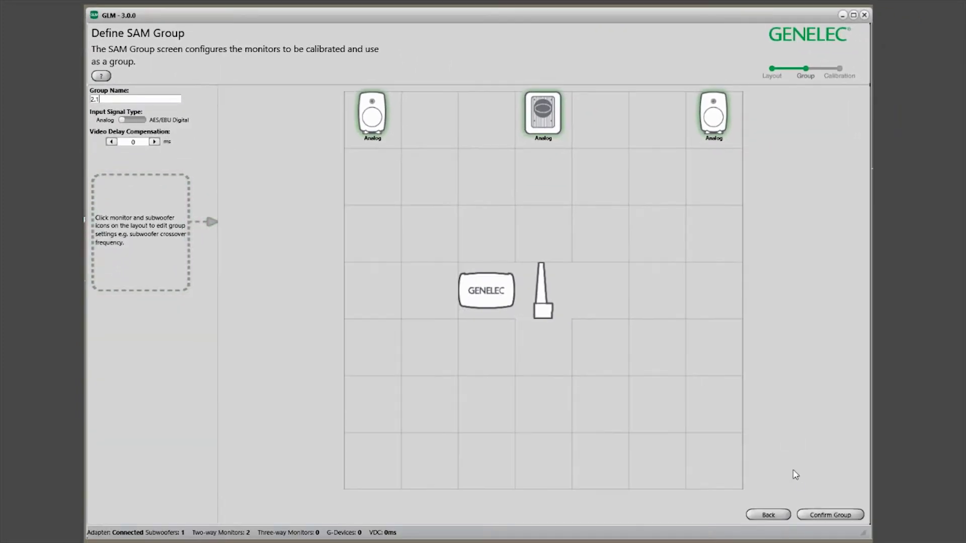
left_click(828, 516)
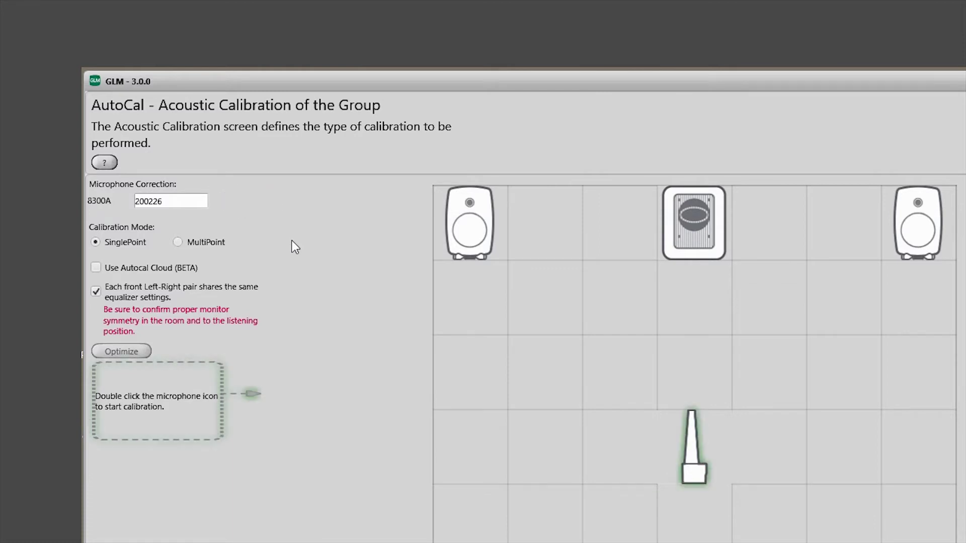
Run the acoustic calibration in SinglePoint mode from the microphone position and confirm the calibration
left_click(178, 243)
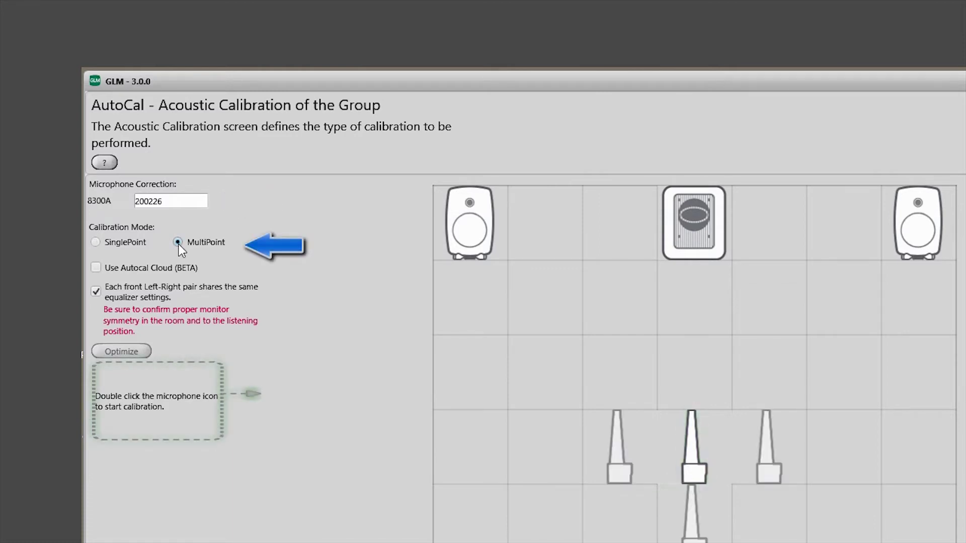
left_click(97, 241)
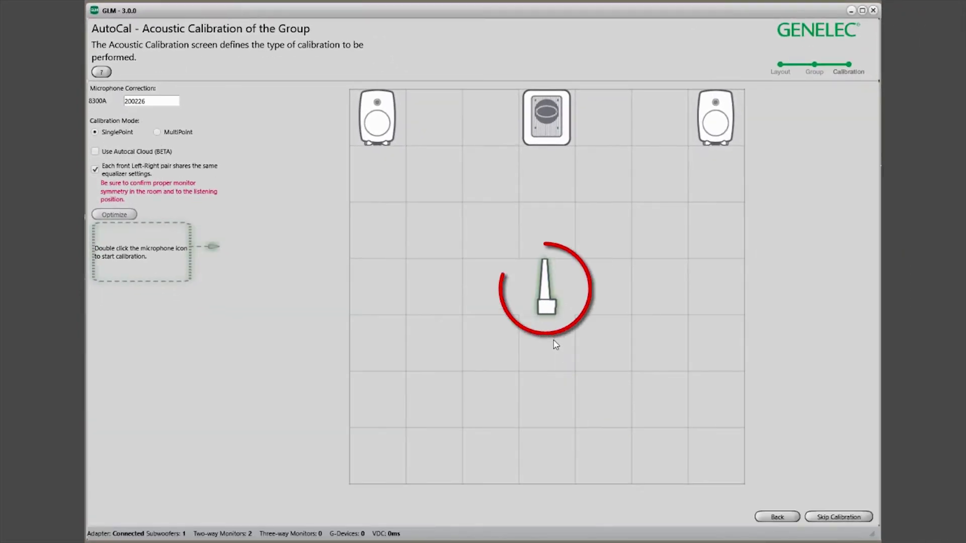
double_click(548, 309)
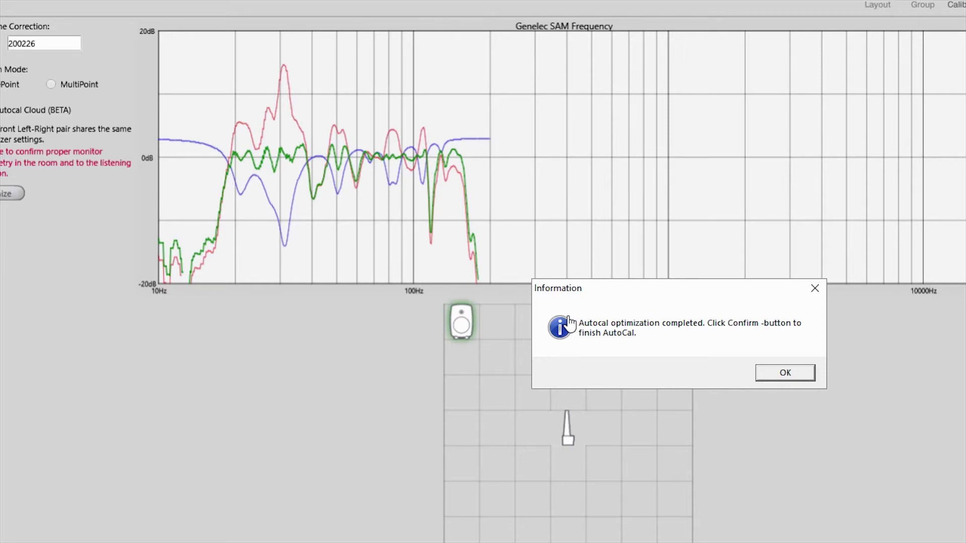
left_click(786, 373)
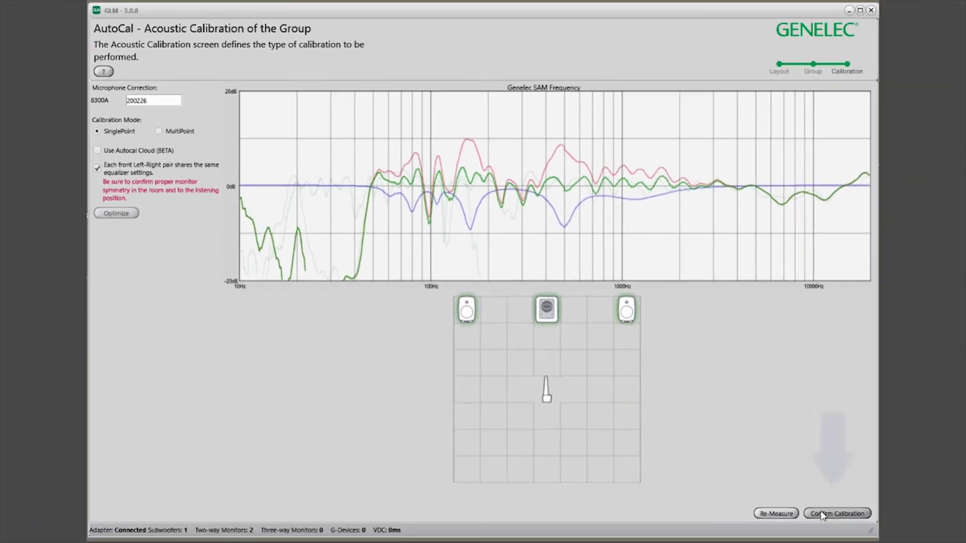
left_click(820, 512)
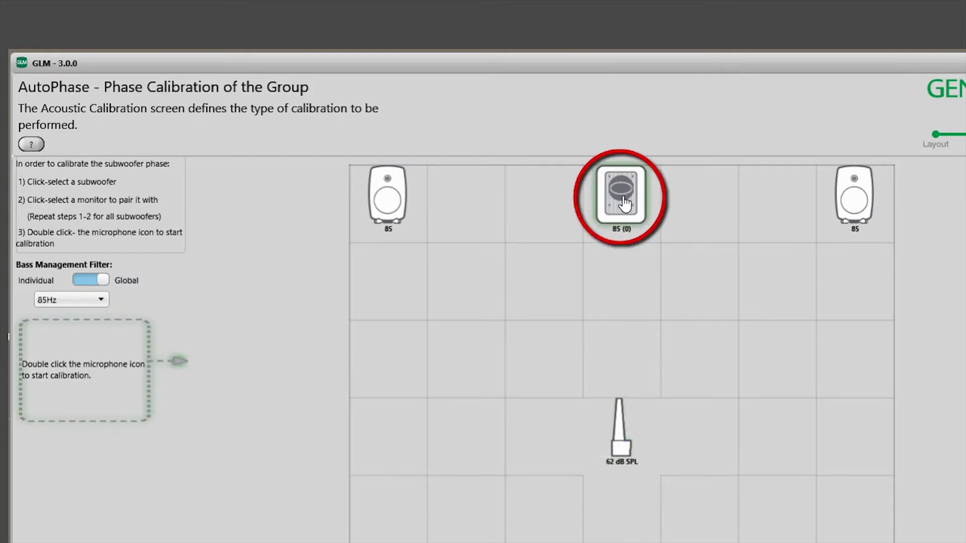
Phase-calibrate the center subwoofer paired with the left monitor and save the confirmed setup as Demo_Setup.sam
left_click(388, 199)
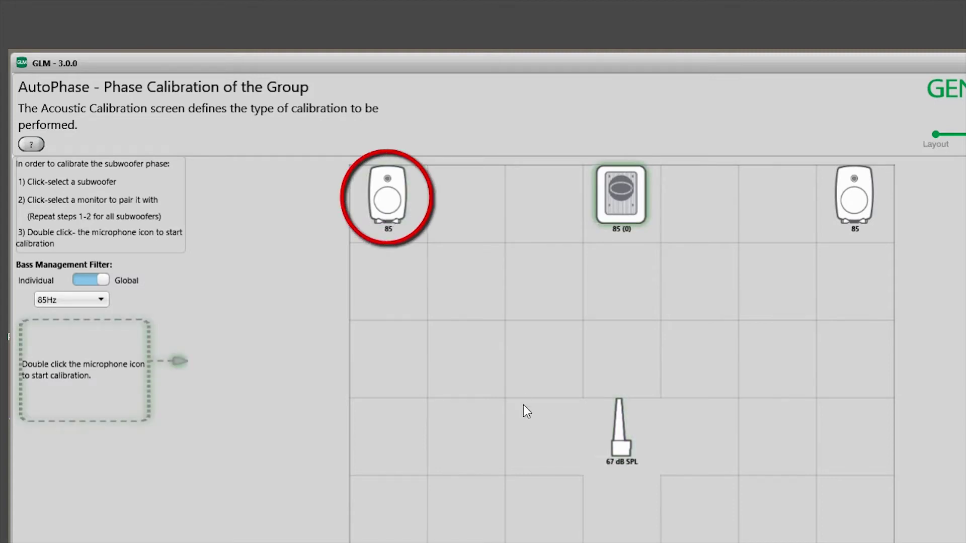
double_click(622, 448)
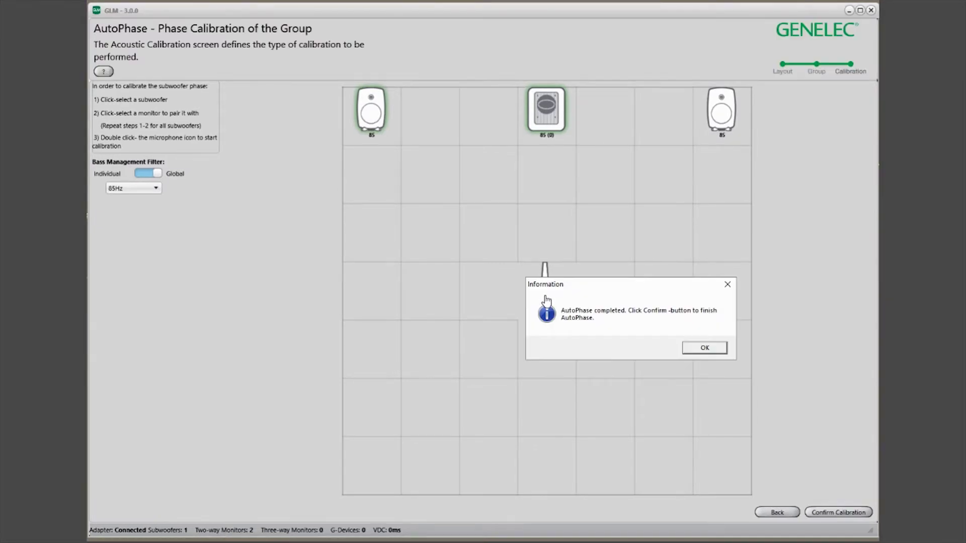
left_click(705, 347)
type("Demo_Setup.sam")
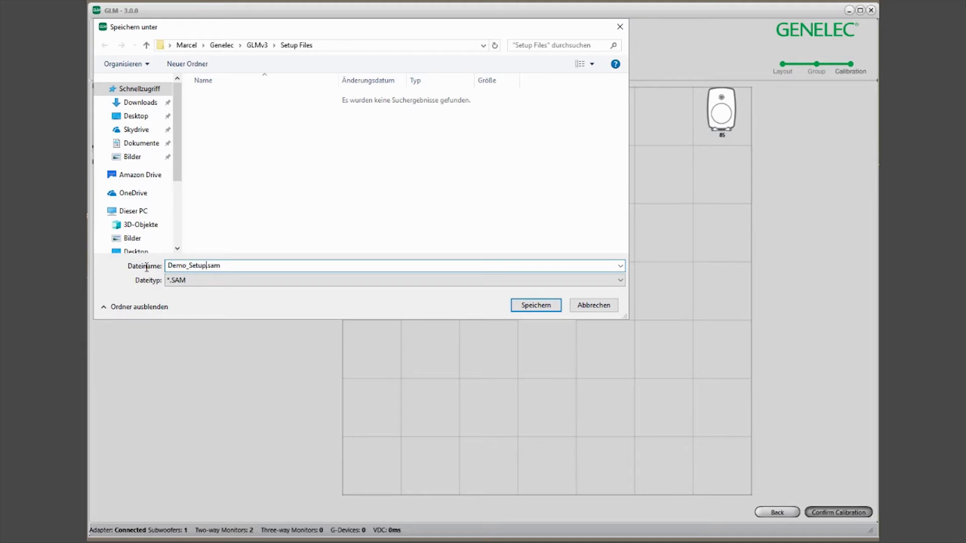
key("Return")
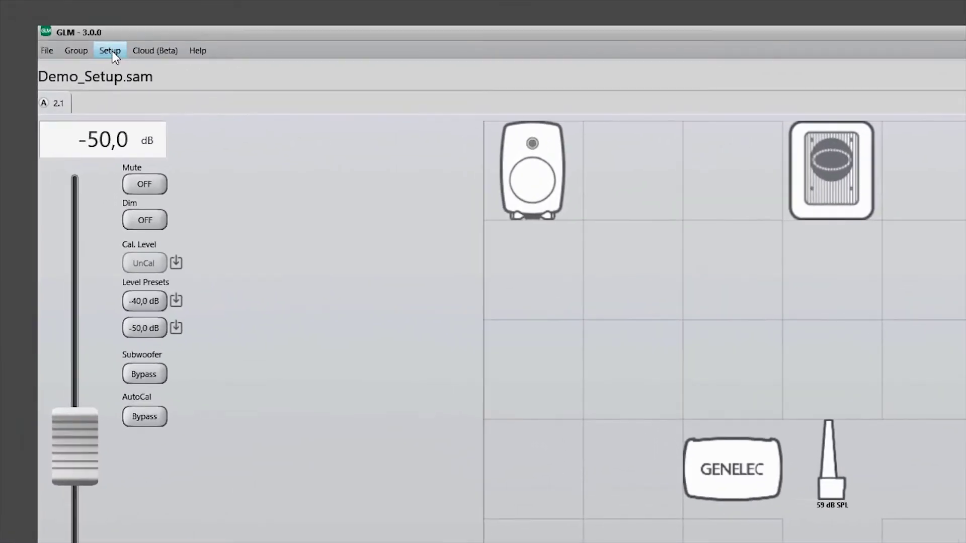
Show update availability for all devices and inspect the left 8320A monitor's details, including its firmware information
left_click(111, 51)
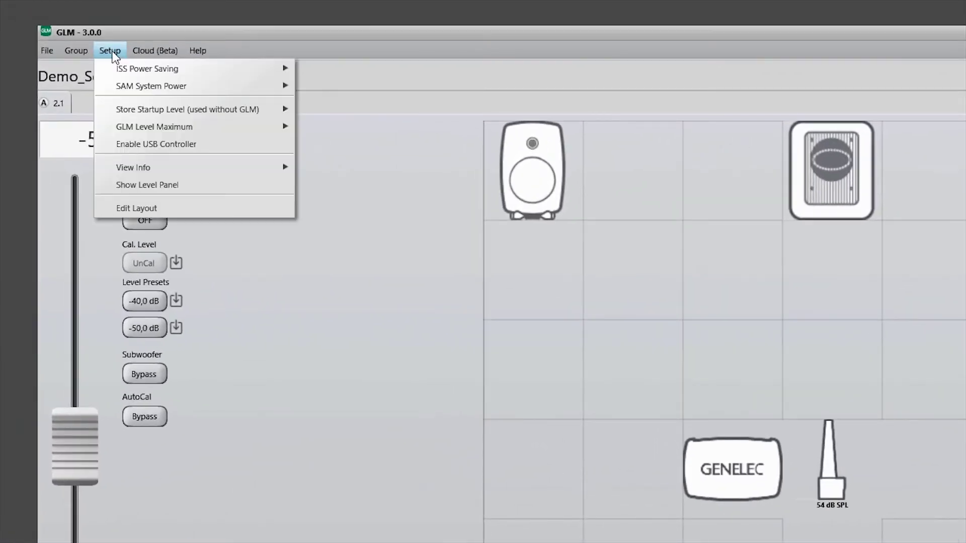
mouse_move(152, 168)
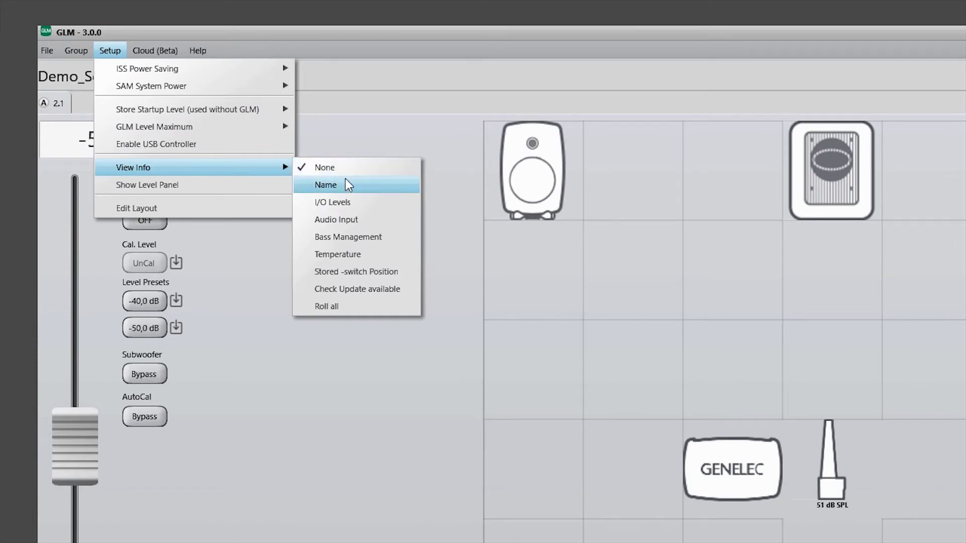
left_click(345, 289)
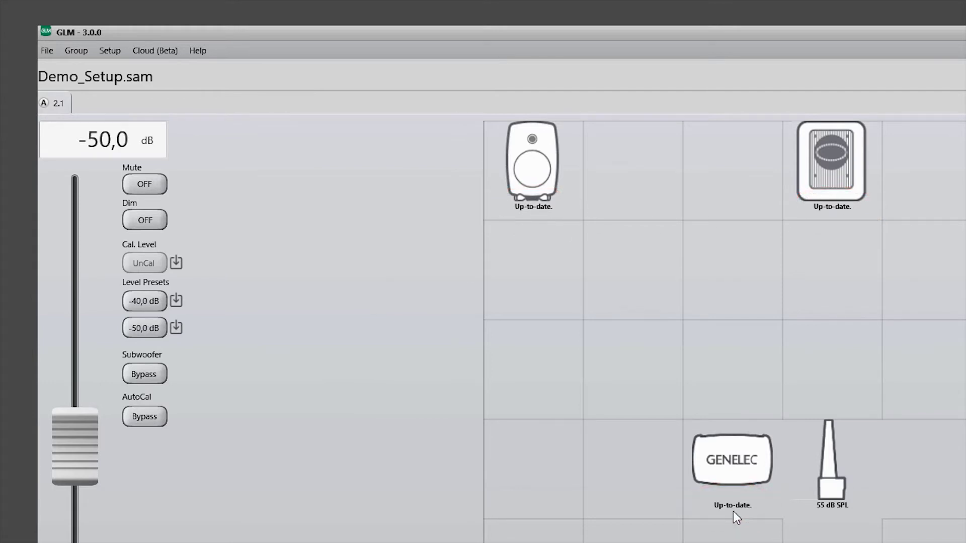
double_click(517, 155)
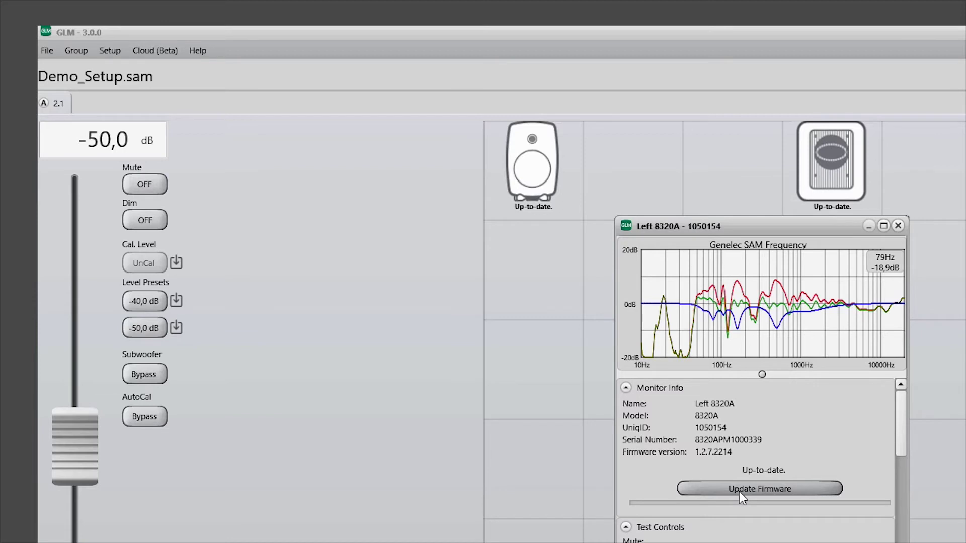
left_click(898, 225)
Switch the device info in the layout to Bass Management, view the input and output levels, and hide the info
left_click(110, 50)
mouse_move(129, 166)
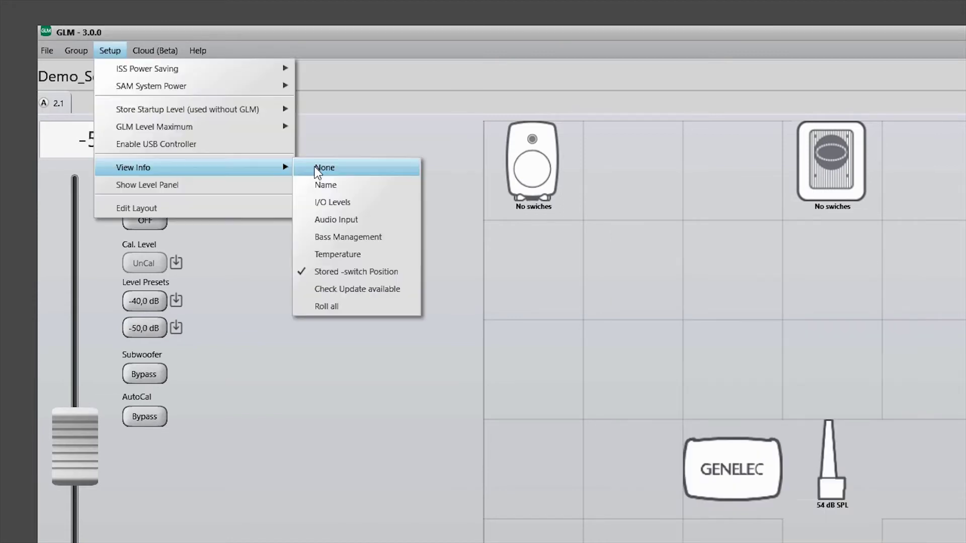
left_click(331, 233)
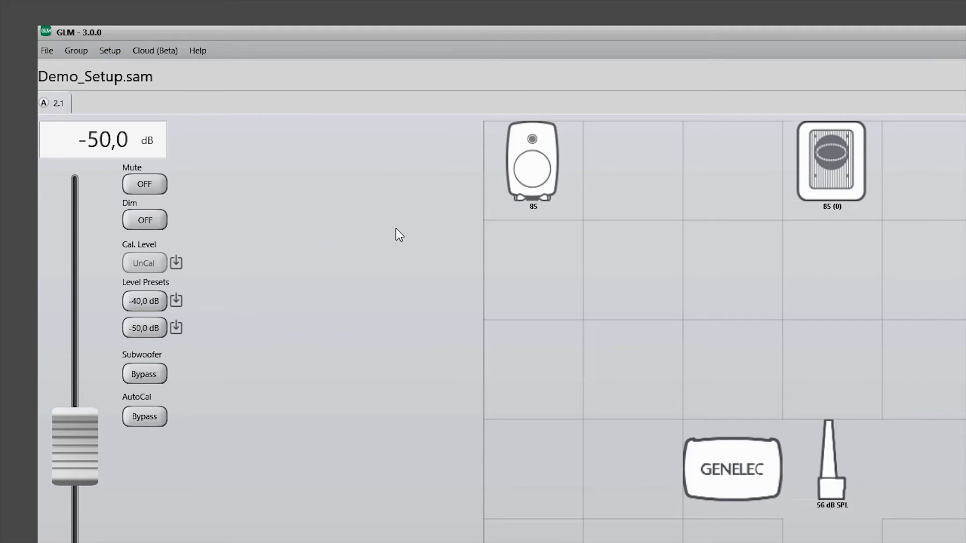
left_click(541, 215)
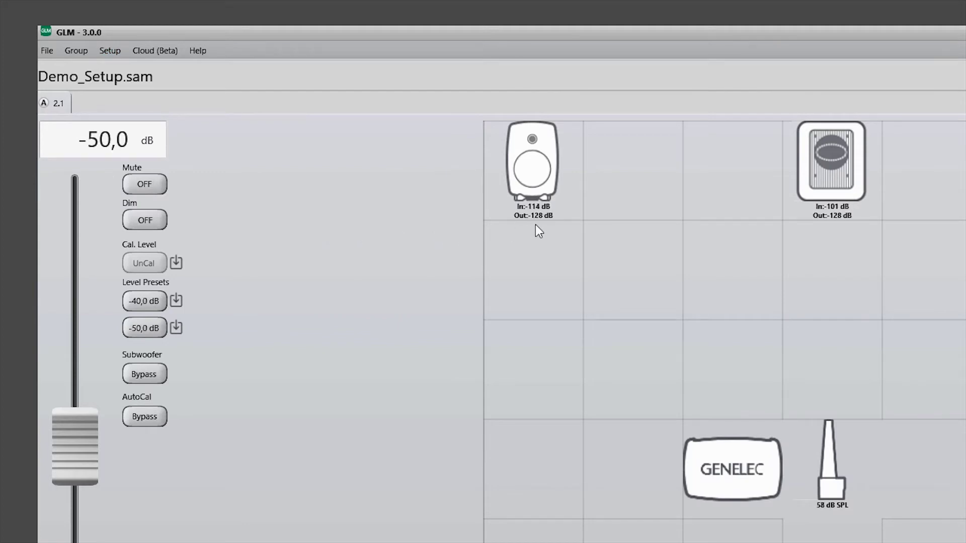
left_click(536, 225)
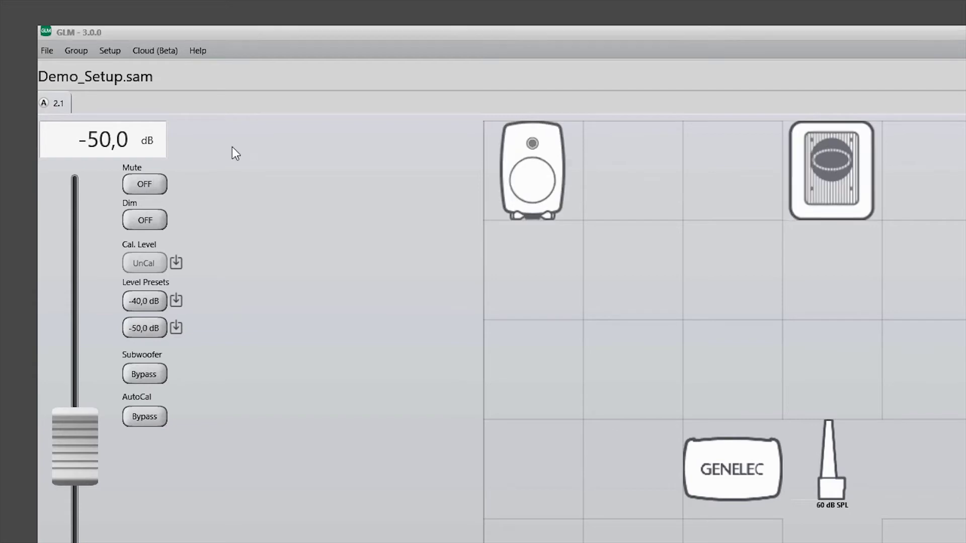
Set ISS power saving to sleep after 10 minutes with low sensitivity
left_click(115, 51)
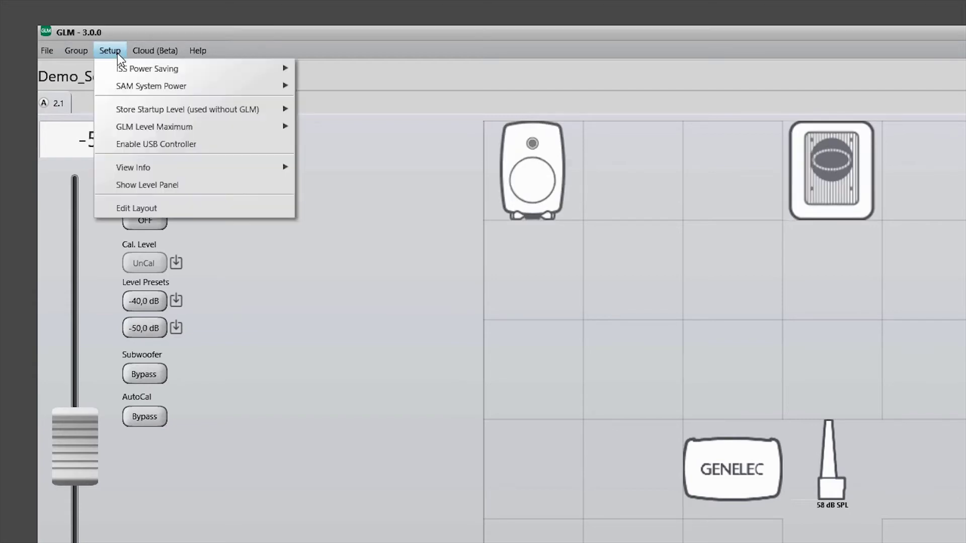
mouse_move(108, 69)
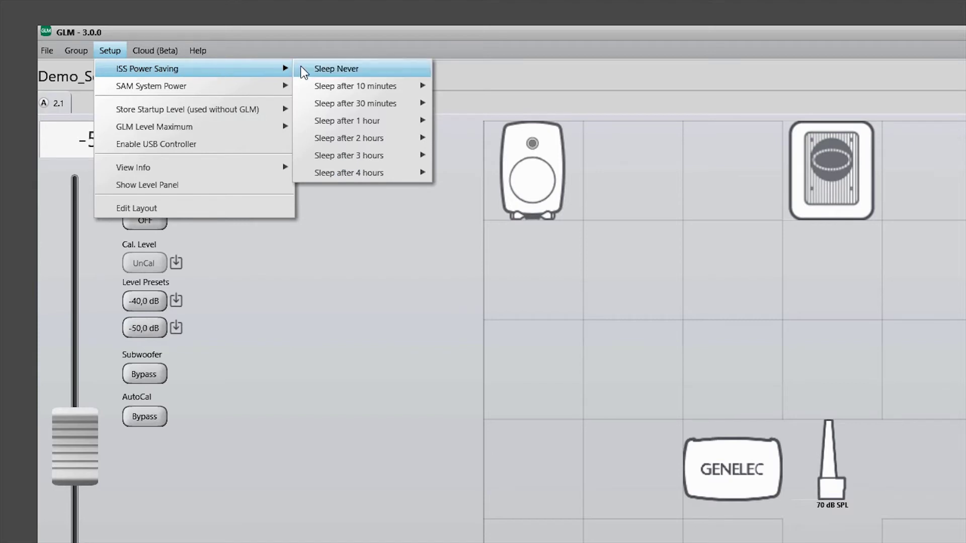
mouse_move(305, 84)
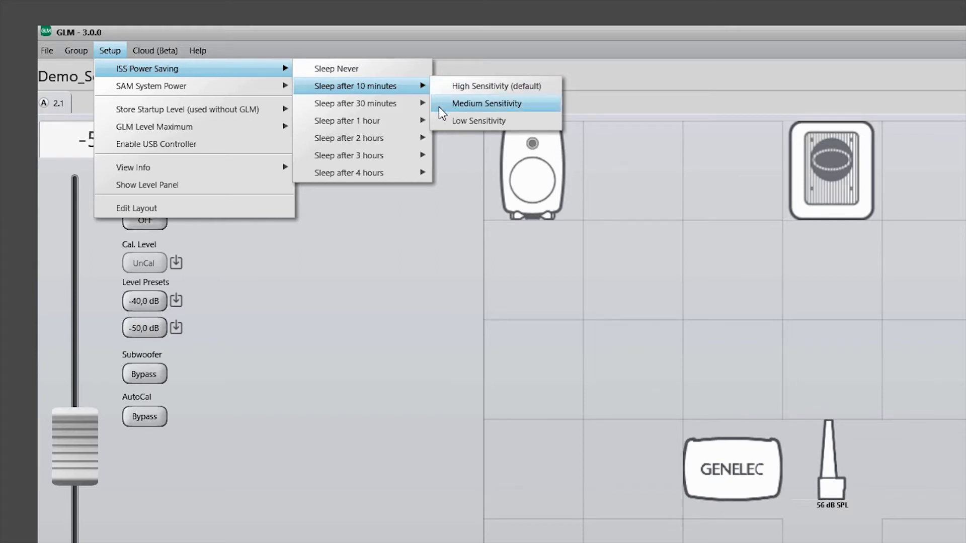
left_click(440, 120)
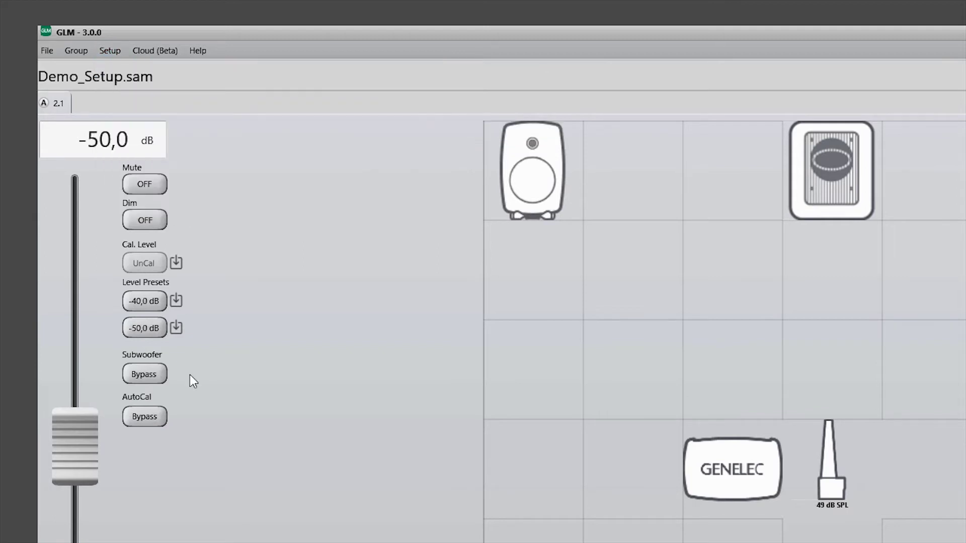
Bypass AutoCal for comparison and re-enable it, and do the same with the subwoofer
left_click(163, 416)
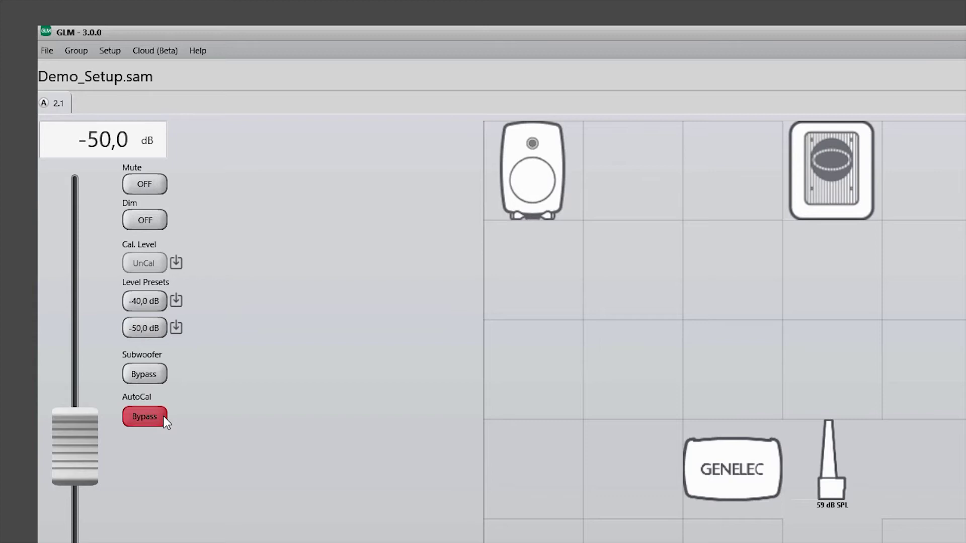
left_click(163, 416)
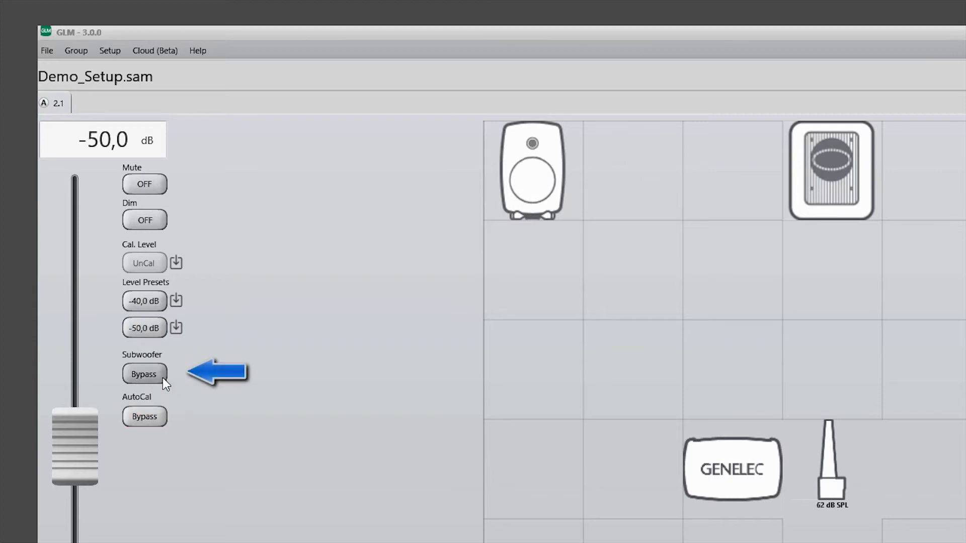
left_click(162, 378)
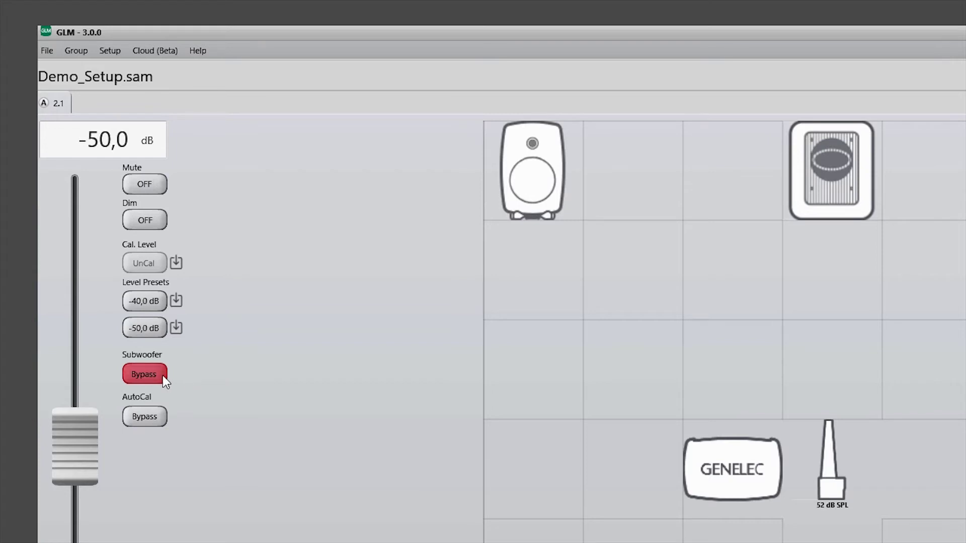
left_click(162, 376)
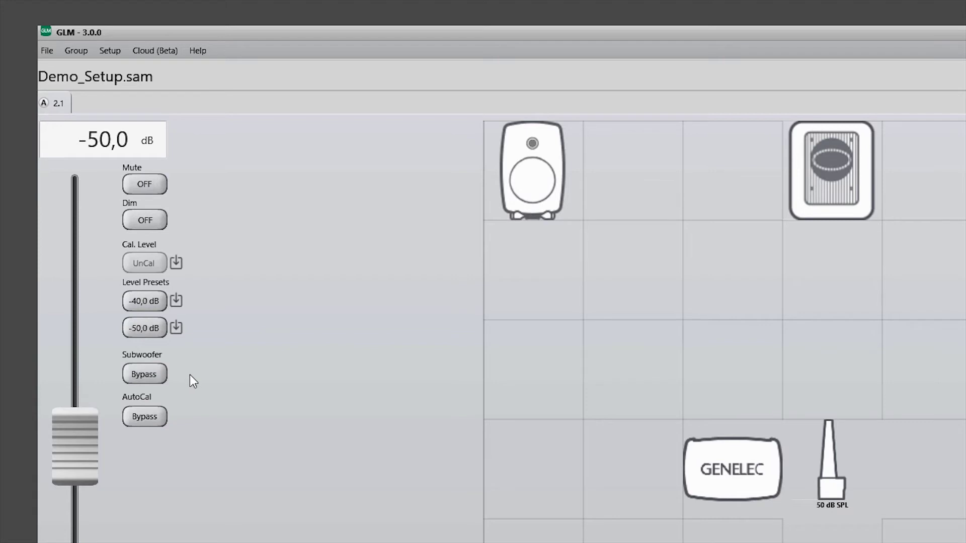
Raise the monitoring level to -40.0 dB and store it as Level Preset 2
left_click_drag(79, 431, 80, 389)
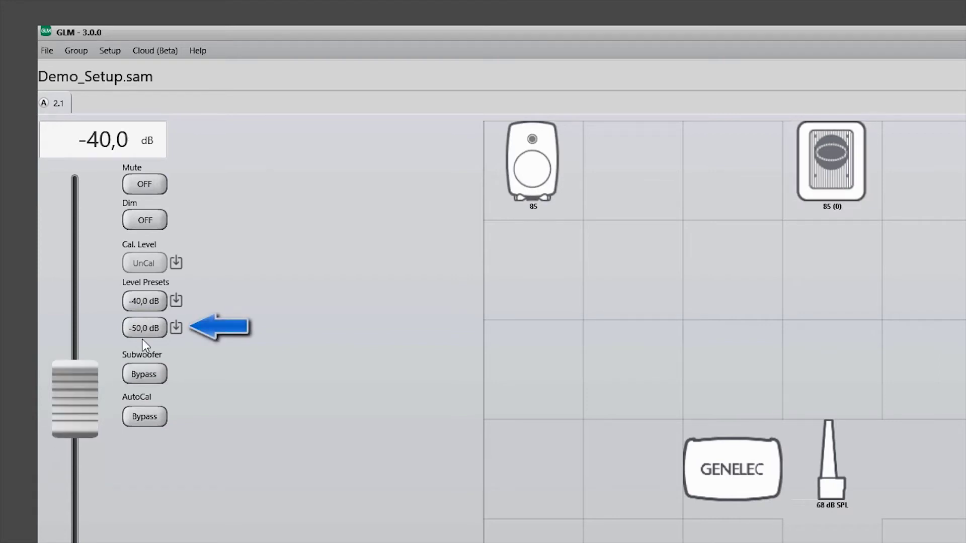
left_click(176, 329)
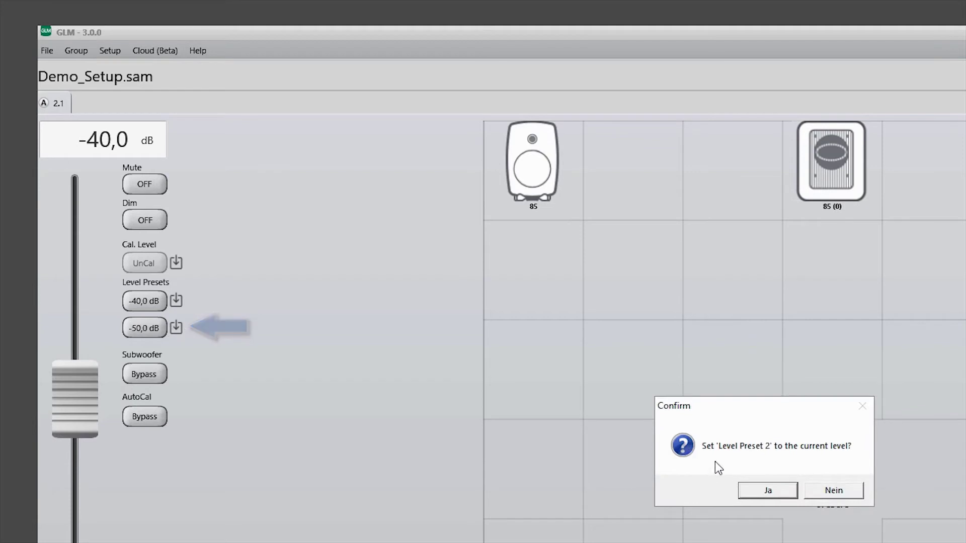
left_click(756, 490)
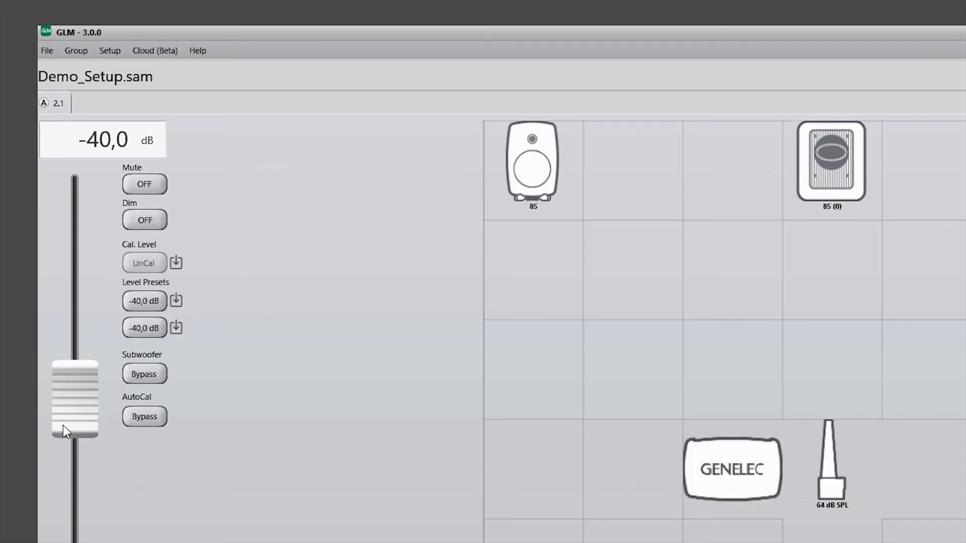
Raise the monitoring level to -19.0 dB, store it as Level Preset 1, and recall both level presets
left_click_drag(69, 403, 70, 312)
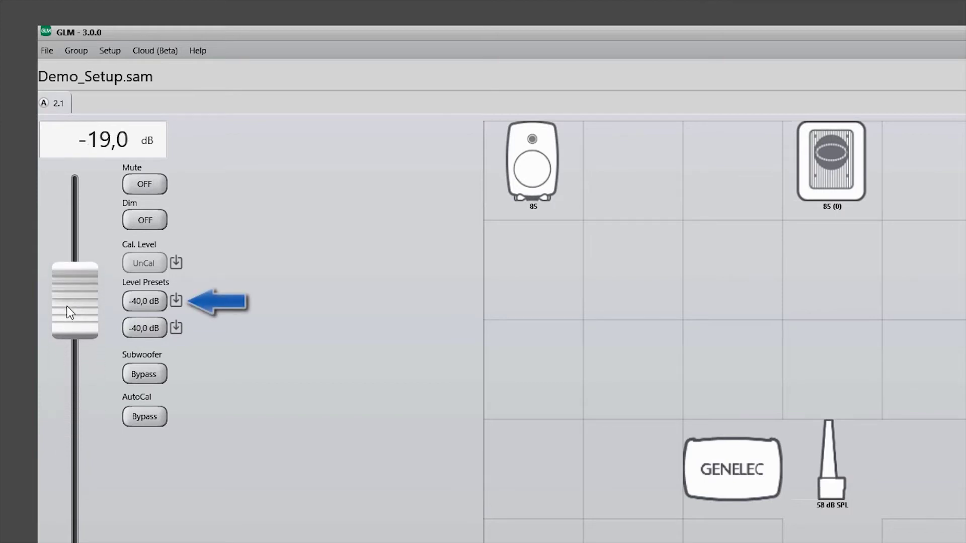
left_click(175, 301)
left_click(766, 491)
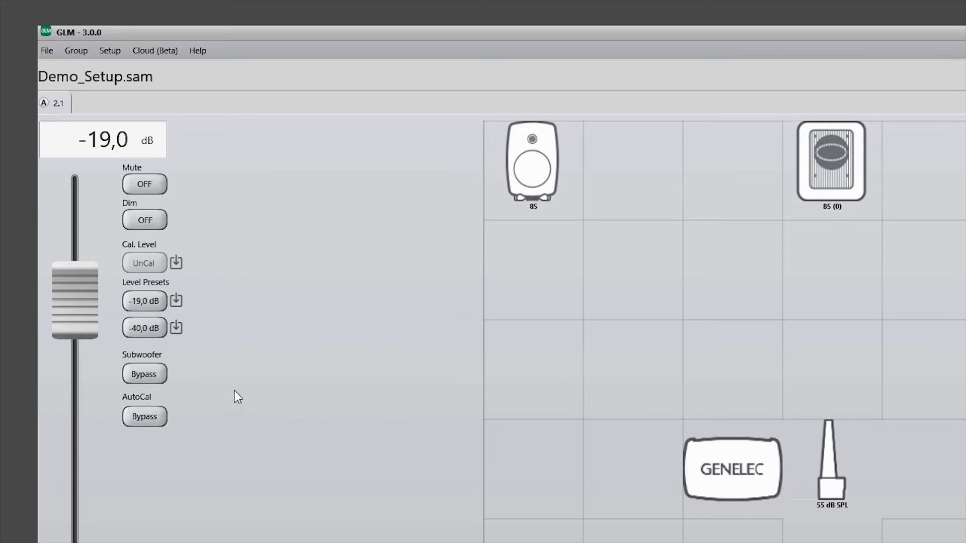
left_click(157, 302)
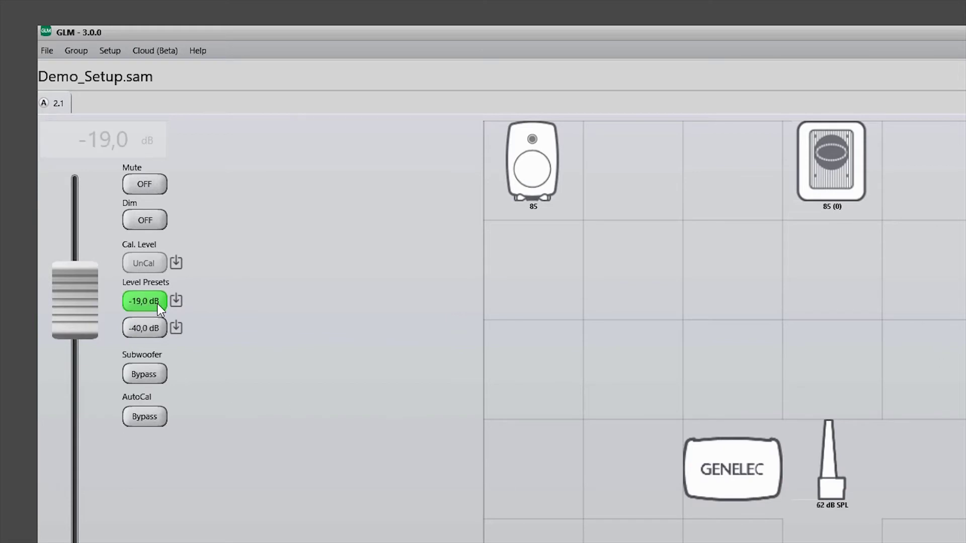
left_click(157, 329)
Set the GLM level maximum to a current level of -13.0 dB and try to raise the fader above it
left_click_drag(96, 327, 99, 270)
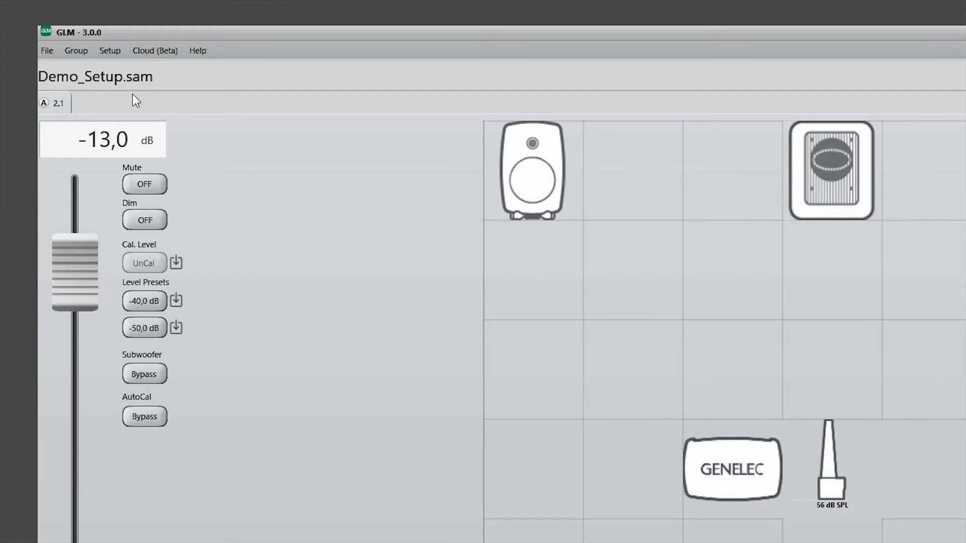
left_click(107, 49)
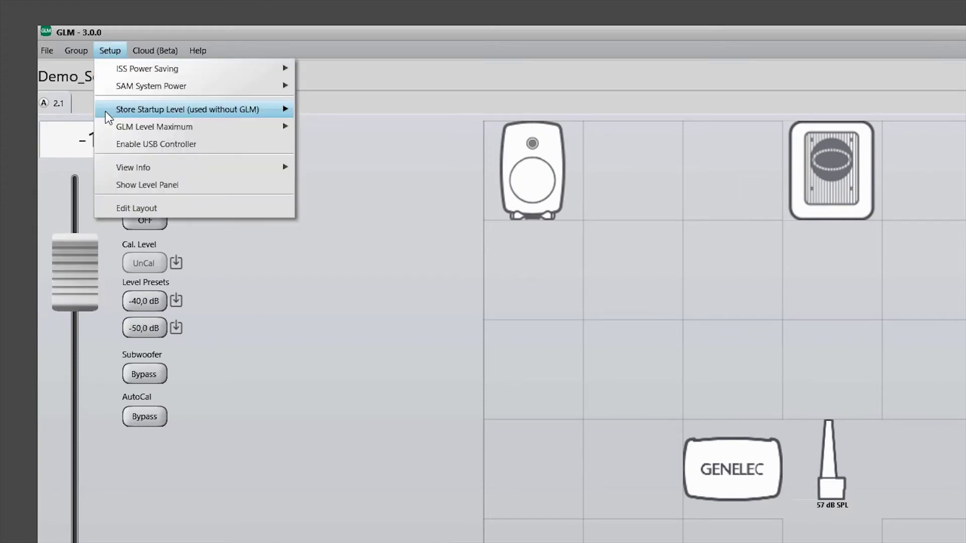
mouse_move(105, 126)
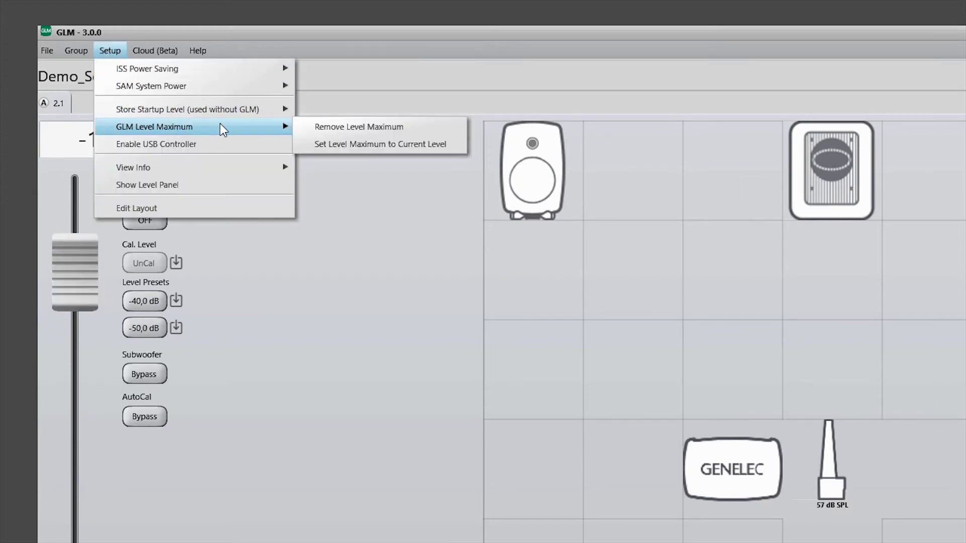
left_click(306, 146)
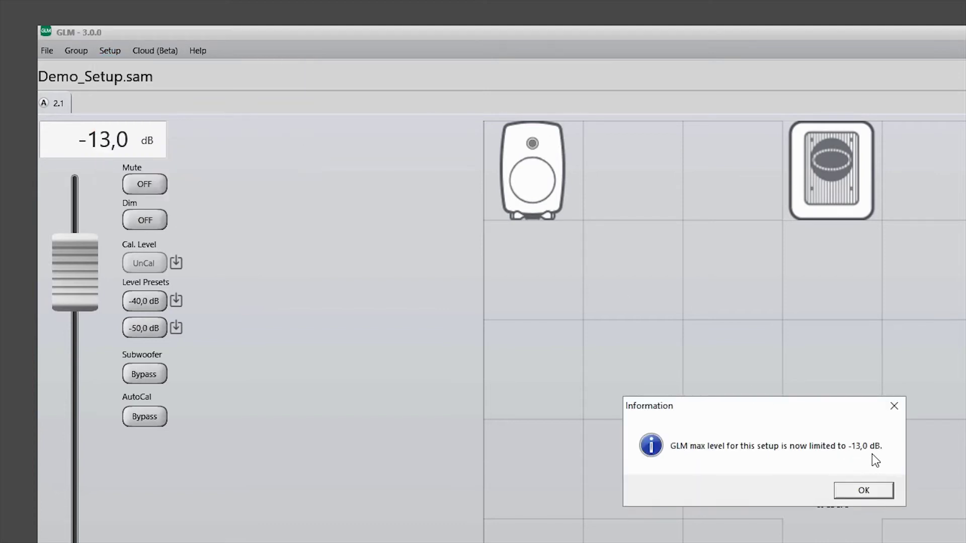
left_click(865, 490)
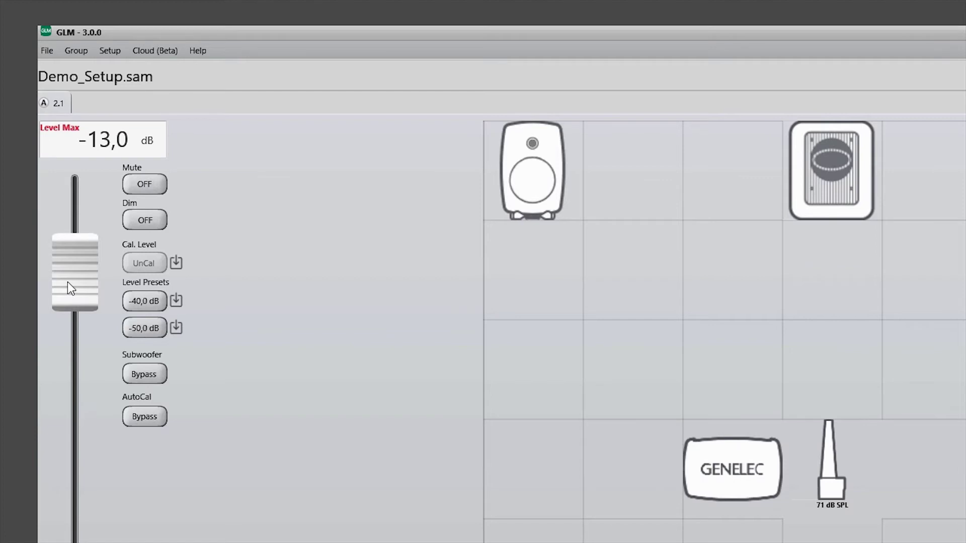
left_click_drag(69, 285, 76, 241)
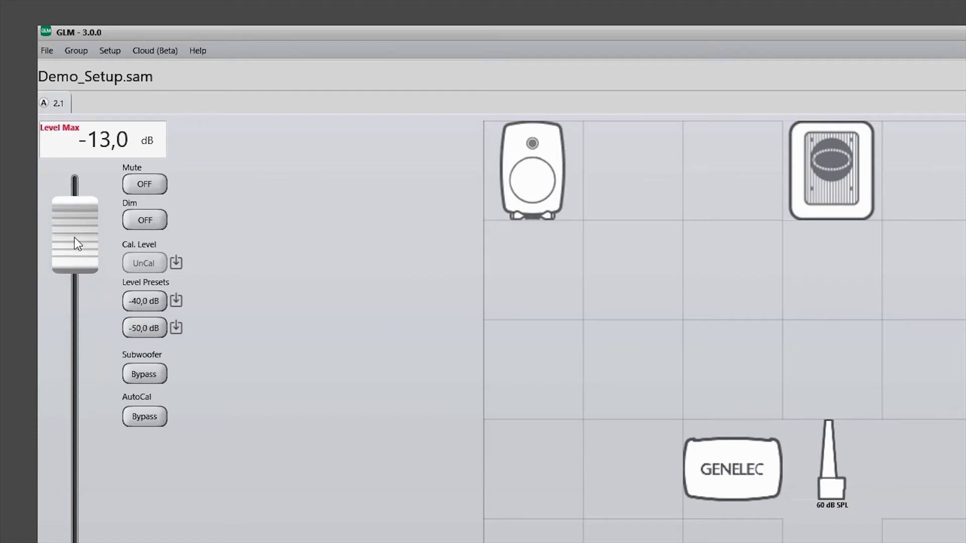
Remove the GLM level maximum and raise the monitoring level slightly
left_click(110, 50)
mouse_move(127, 128)
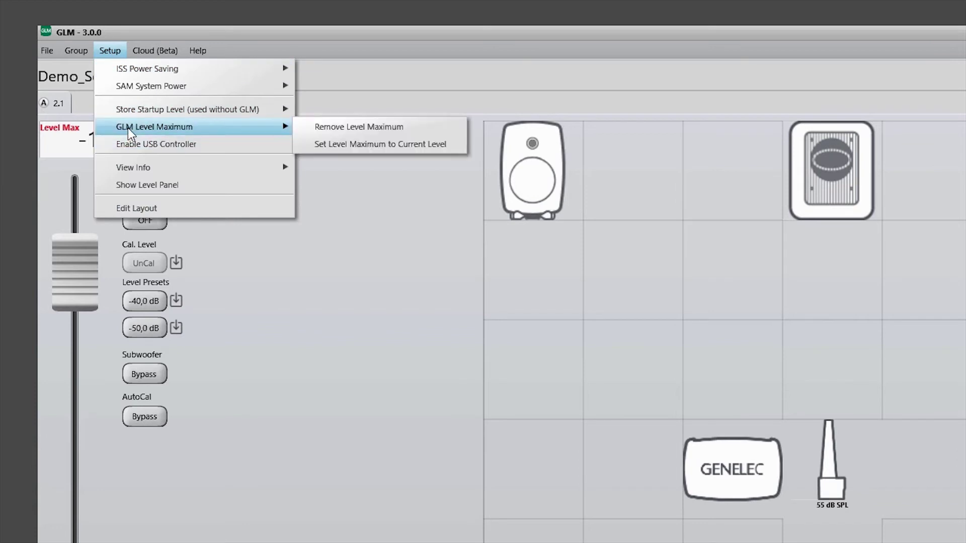
left_click(302, 126)
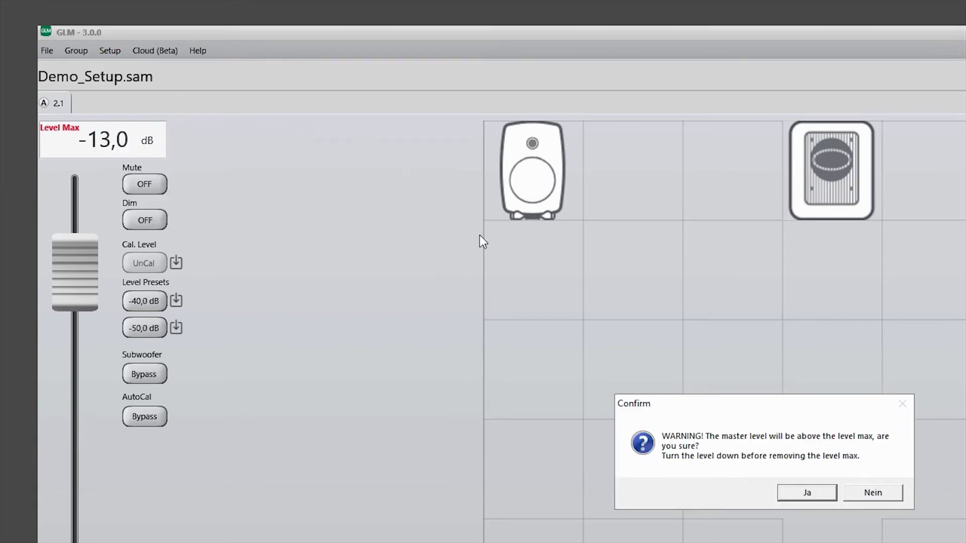
left_click(814, 492)
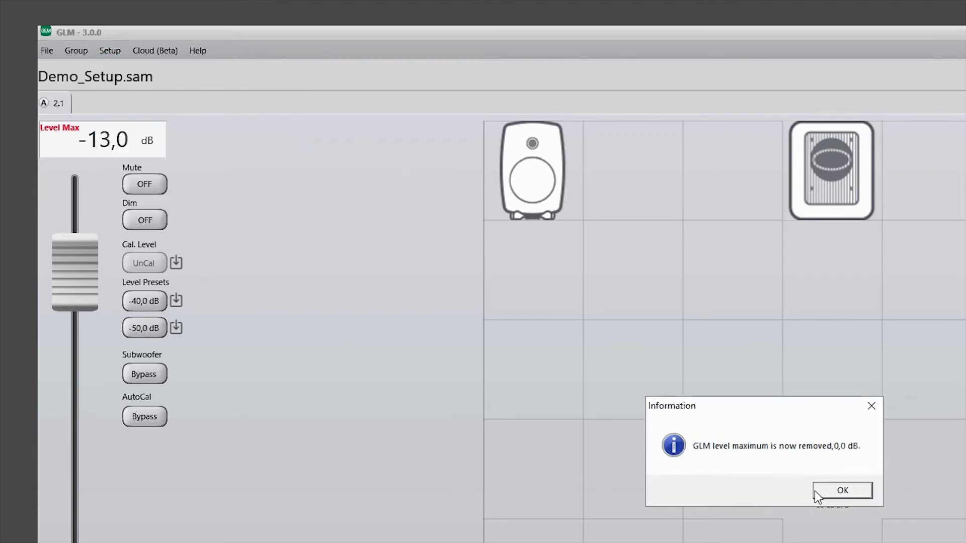
left_click(815, 491)
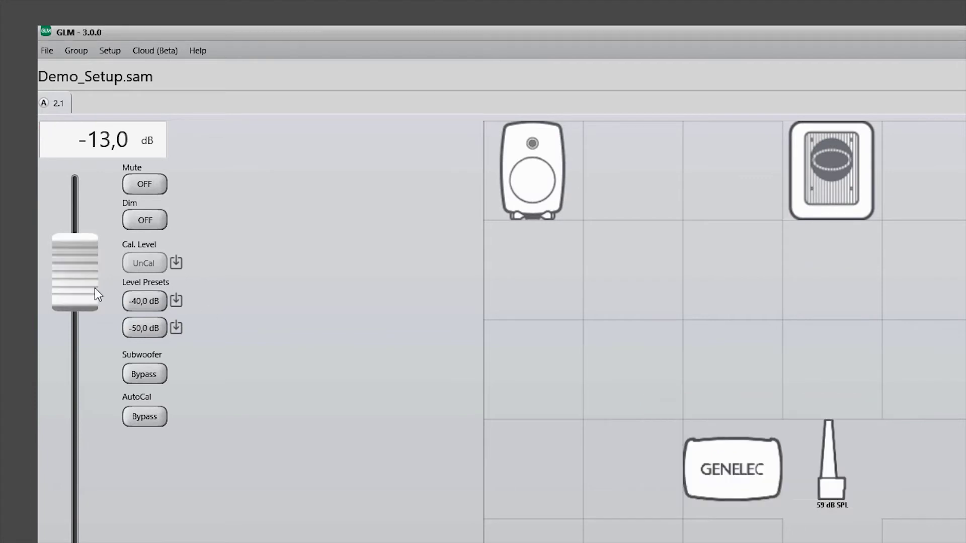
left_click_drag(94, 288, 91, 268)
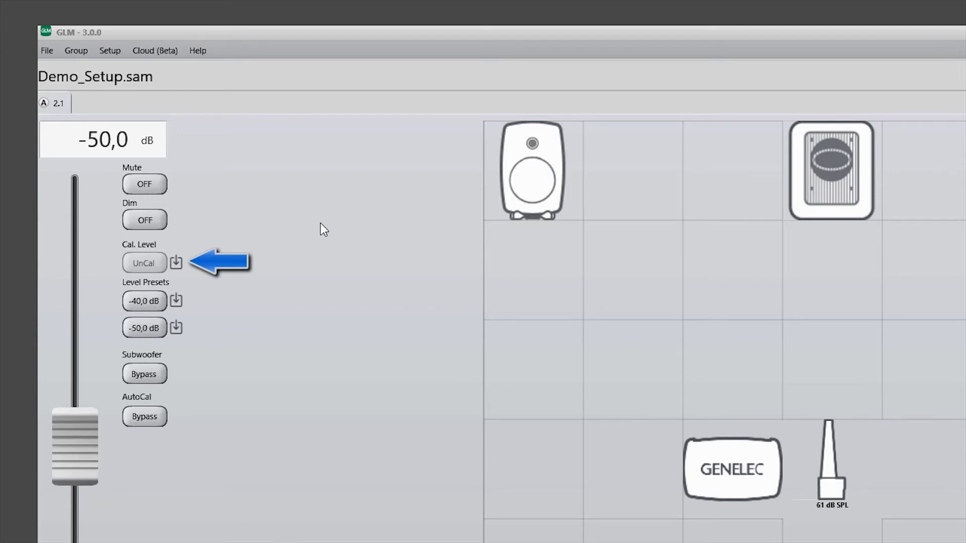
Calibrate the listening level to the EBU R128 loudness standard, confirm the calibration, and raise the calibrated monitoring level
left_click(176, 265)
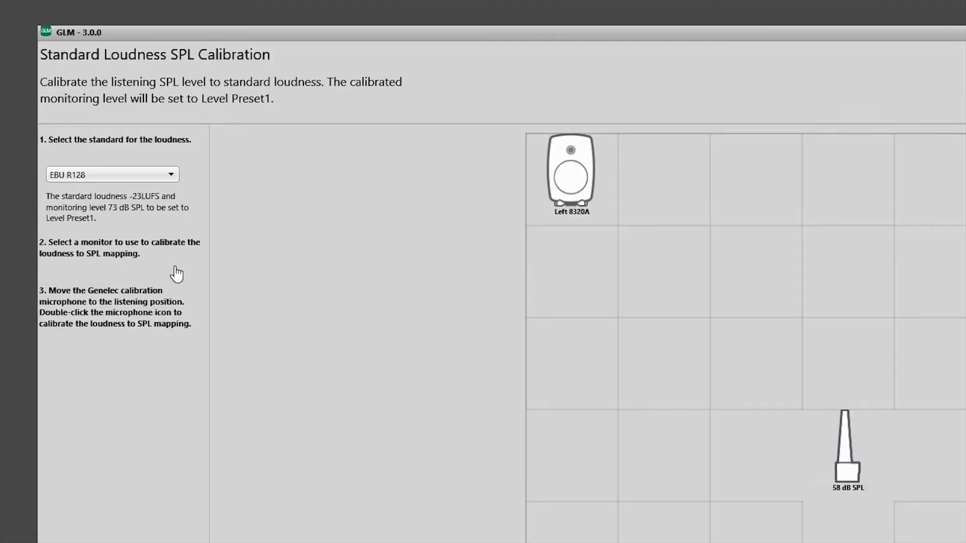
left_click(173, 177)
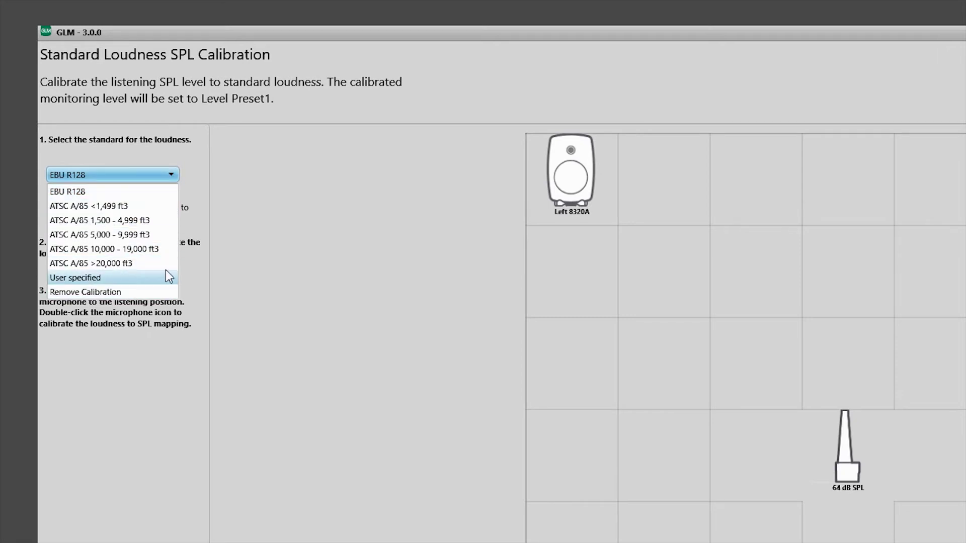
left_click(164, 192)
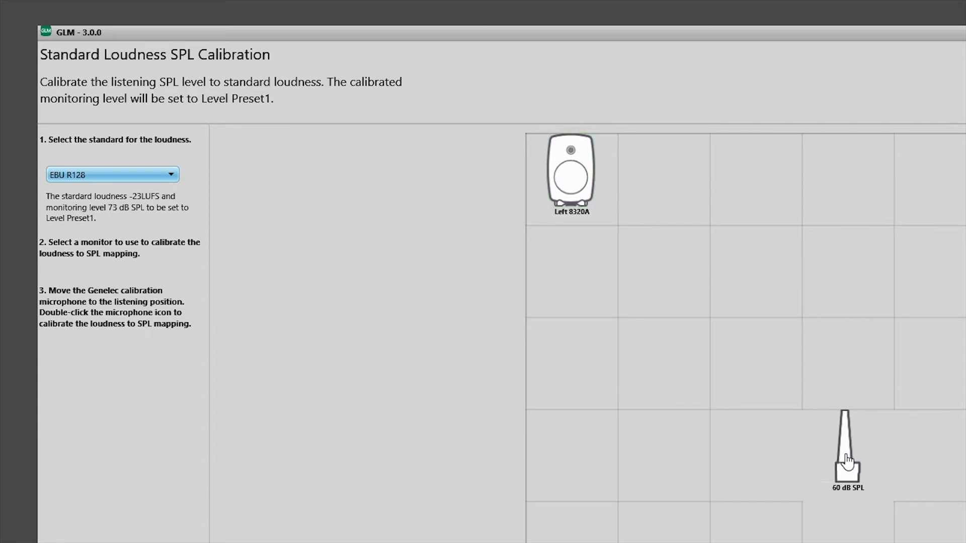
left_click(825, 491)
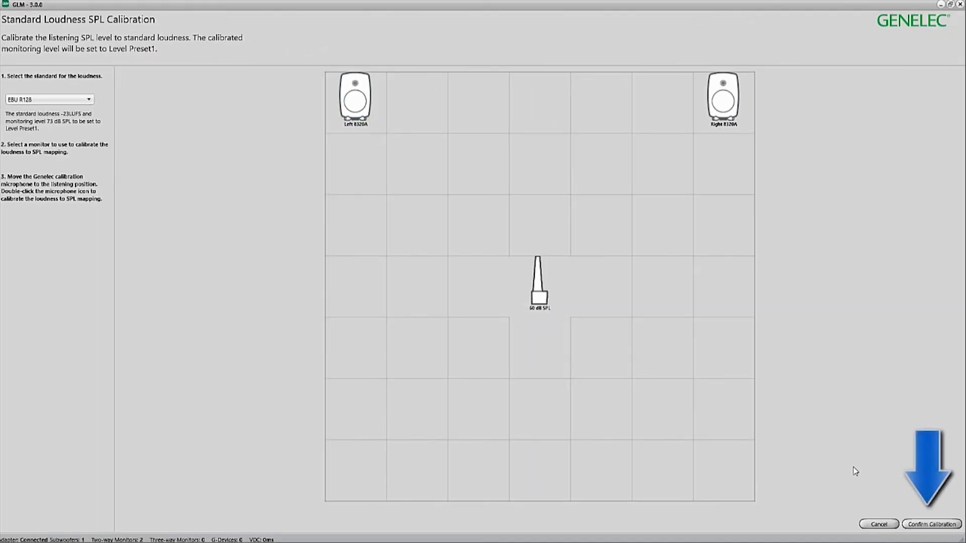
left_click(927, 524)
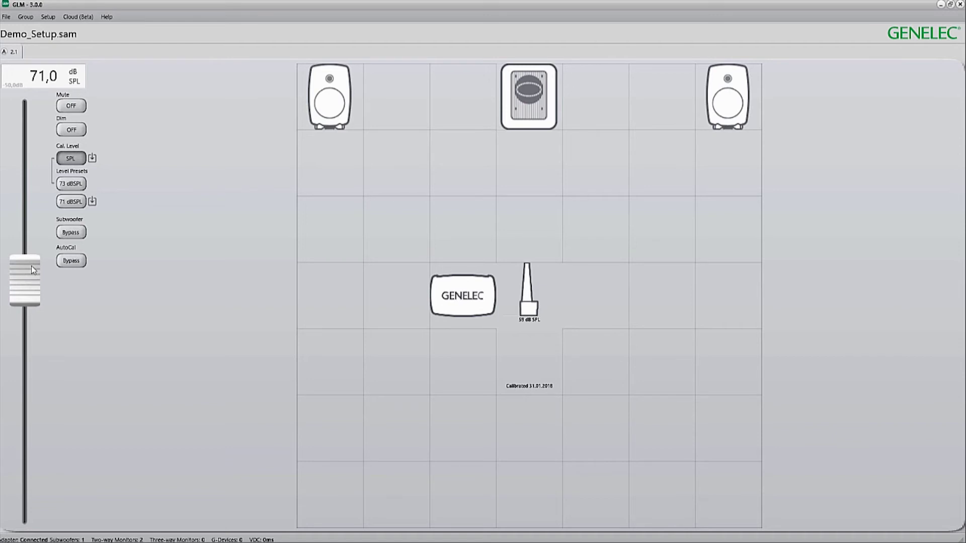
left_click_drag(31, 262, 31, 223)
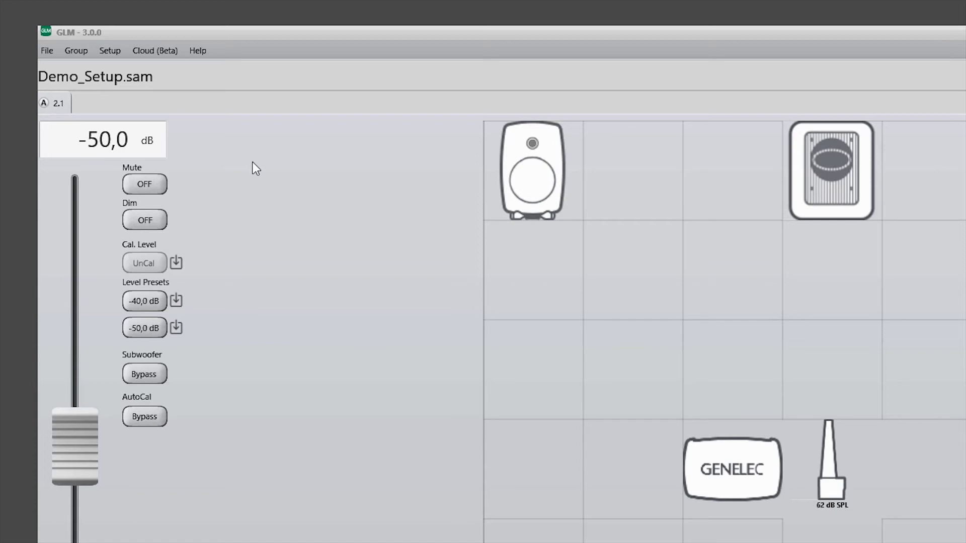
Duplicate the 2.1 group and rename the copy 2.0
left_click(83, 50)
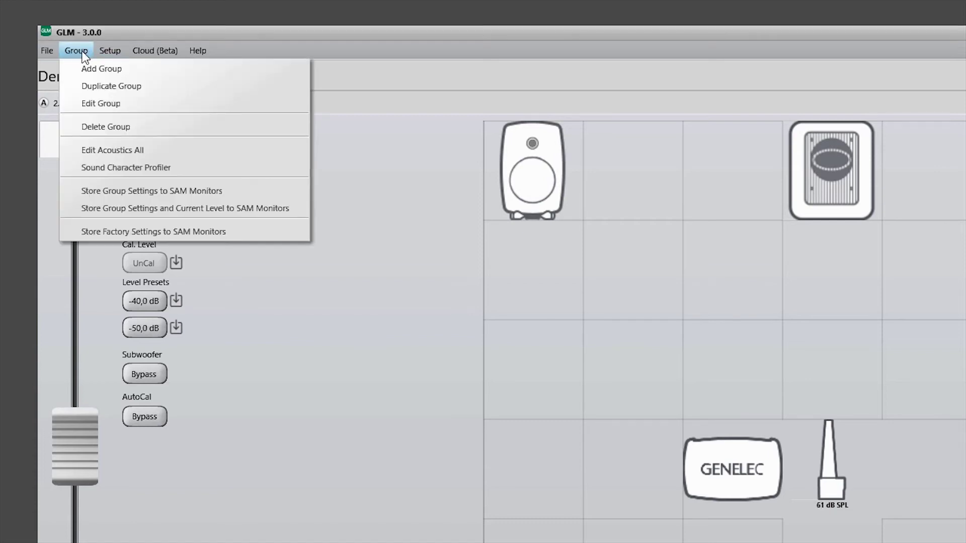
left_click(70, 86)
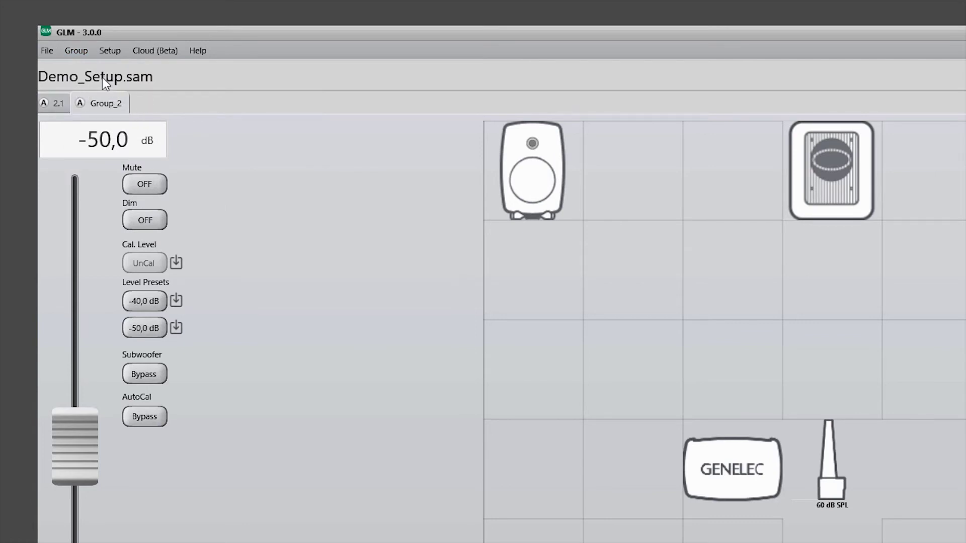
left_click(80, 50)
left_click(73, 103)
type("2.0")
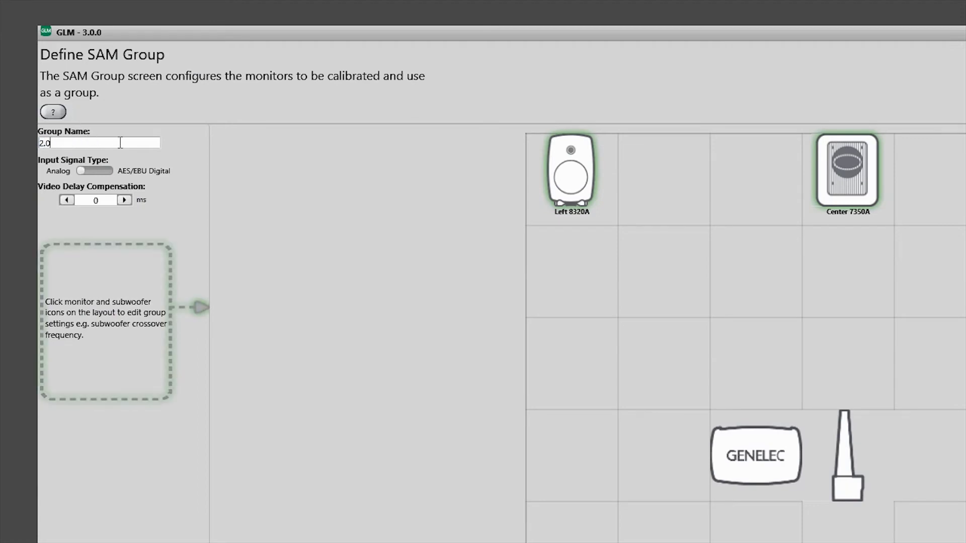
Take the Center 7350A subwoofer out of the 2.0 group and confirm the group, skipping its calibration
left_click(823, 187)
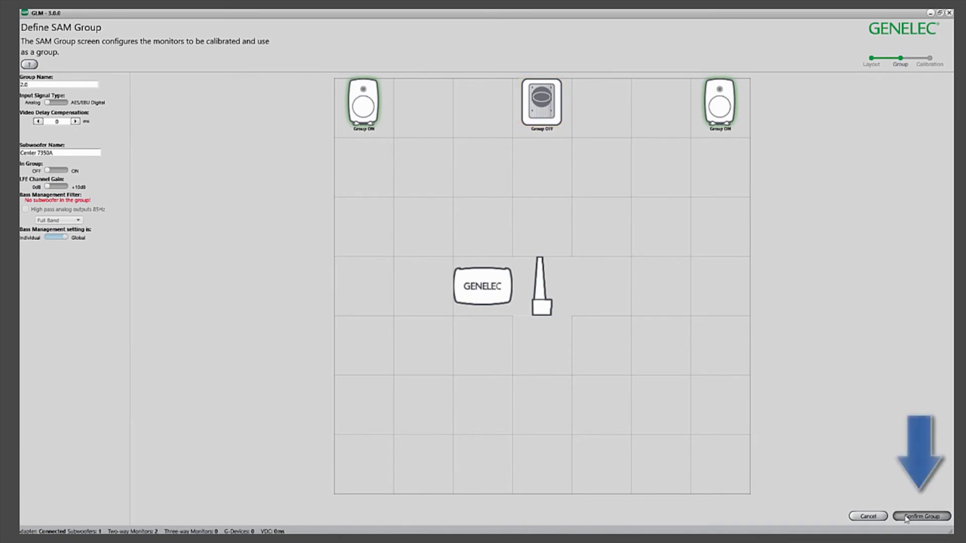
left_click(905, 517)
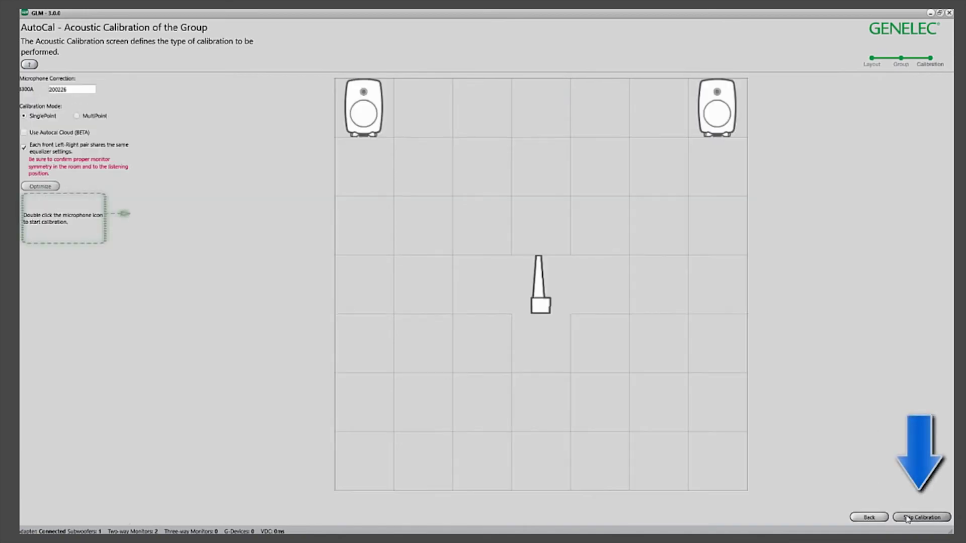
left_click(946, 518)
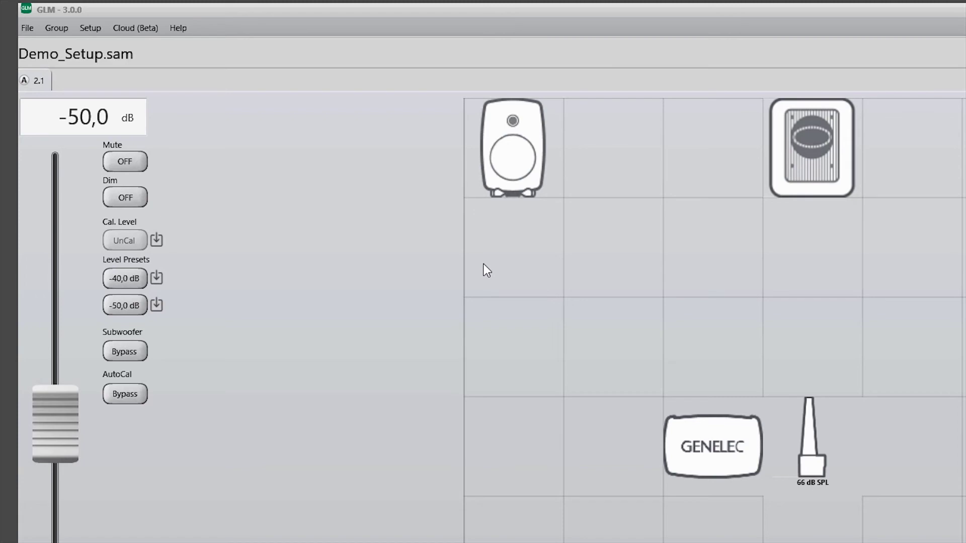
Set room response equalizer filter 4 of the left 8320A monitor to 100 Hz with -2 dB gain and confirm the settings
double_click(491, 135)
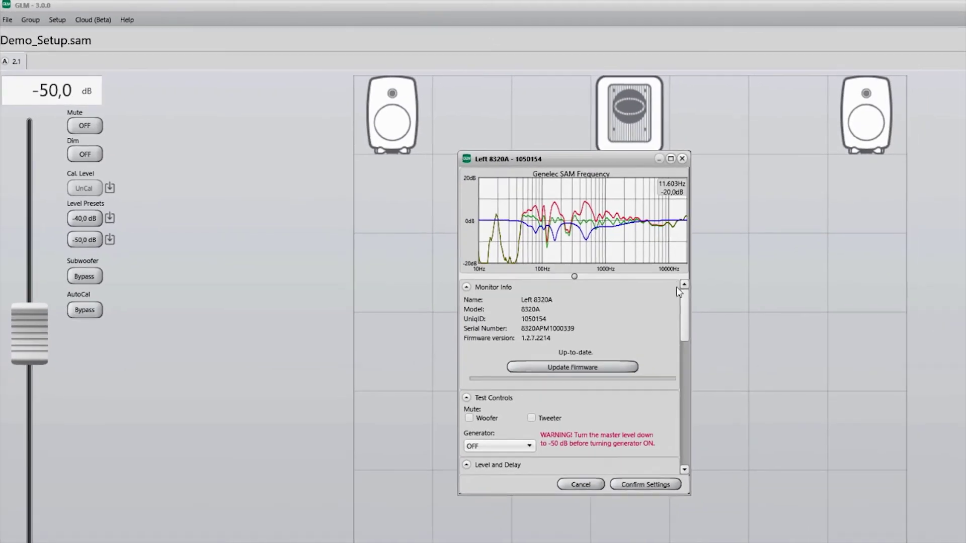
left_click_drag(684, 302, 691, 361)
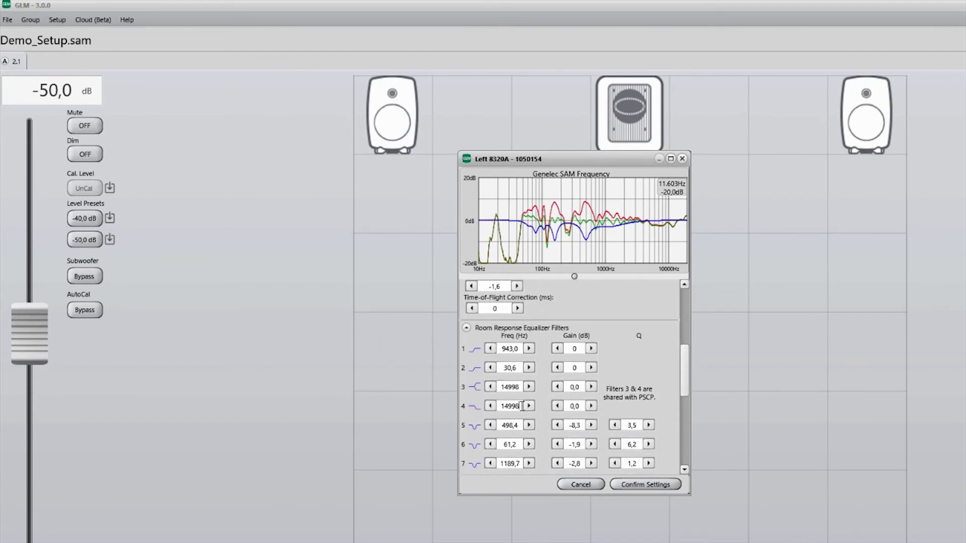
left_click_drag(522, 406, 499, 408)
type("100")
key("Tab")
type("-2")
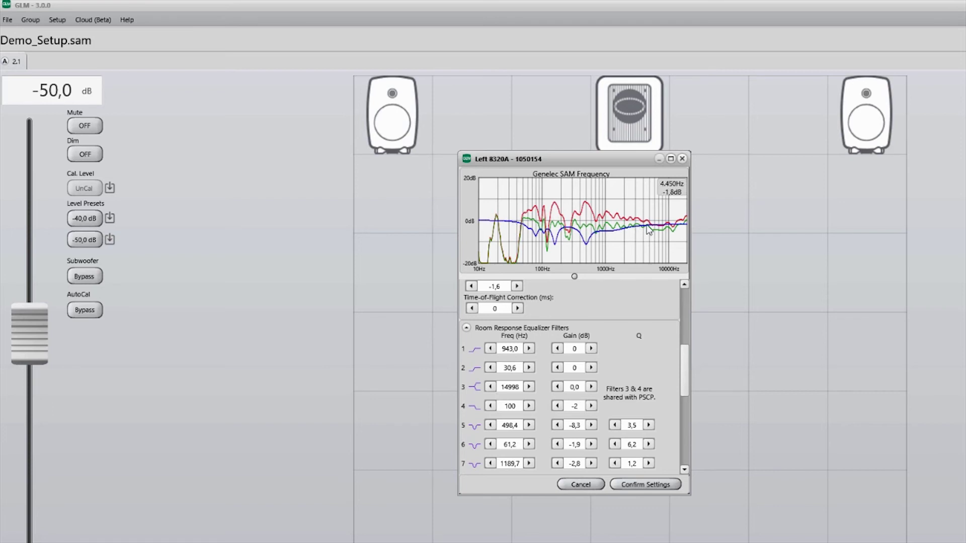
left_click(646, 484)
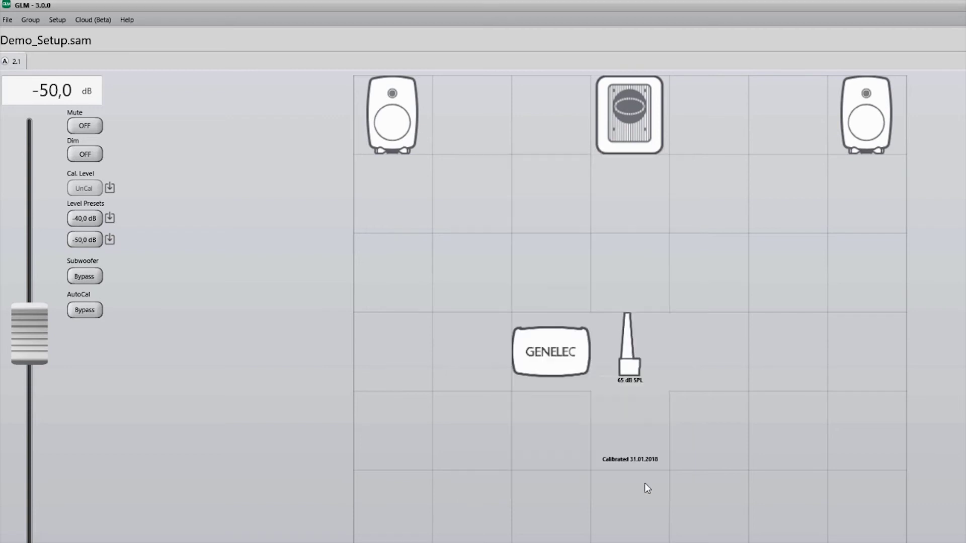
Set room response equalizer filter 4 of the right 8320A monitor to 100 Hz with -2 dB gain and confirm the settings
double_click(841, 101)
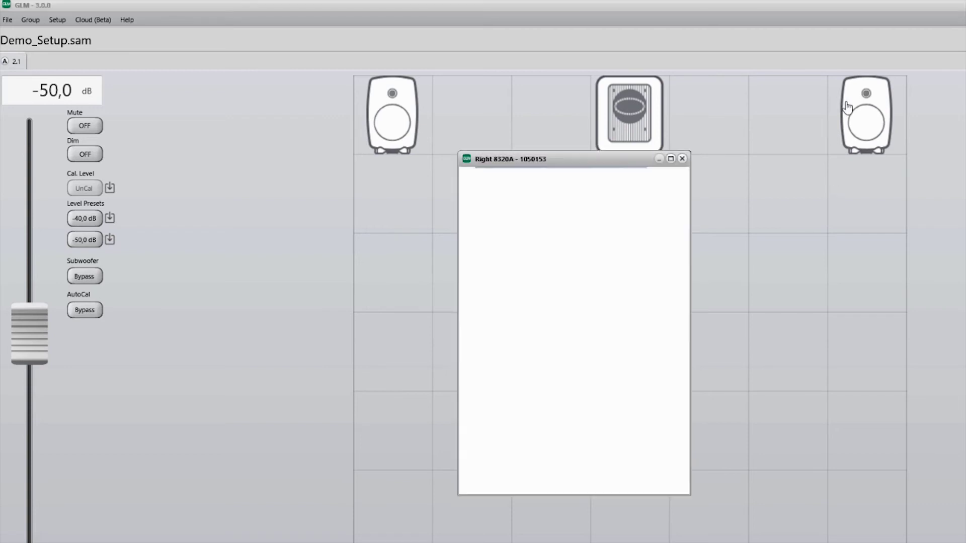
scroll(685, 347, "down", 5)
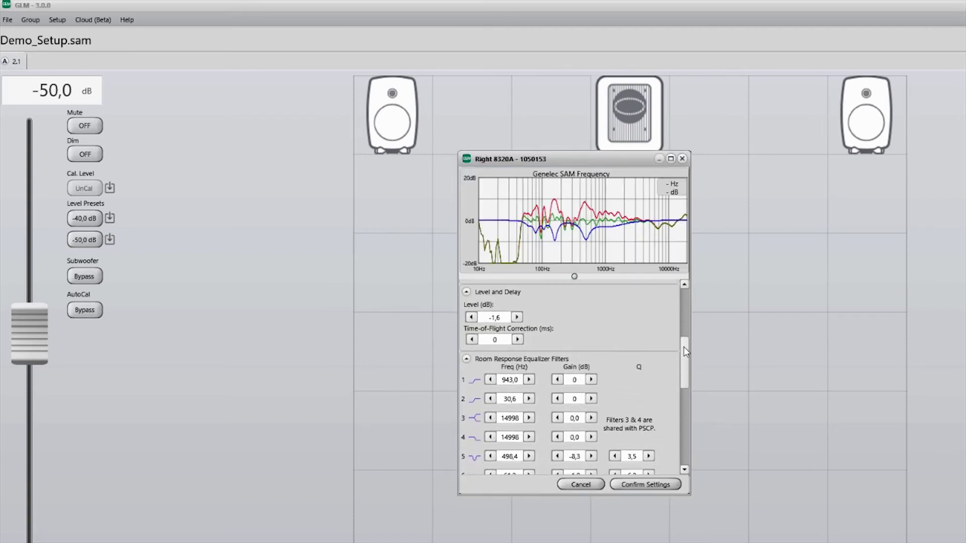
scroll(687, 360, "down", 1)
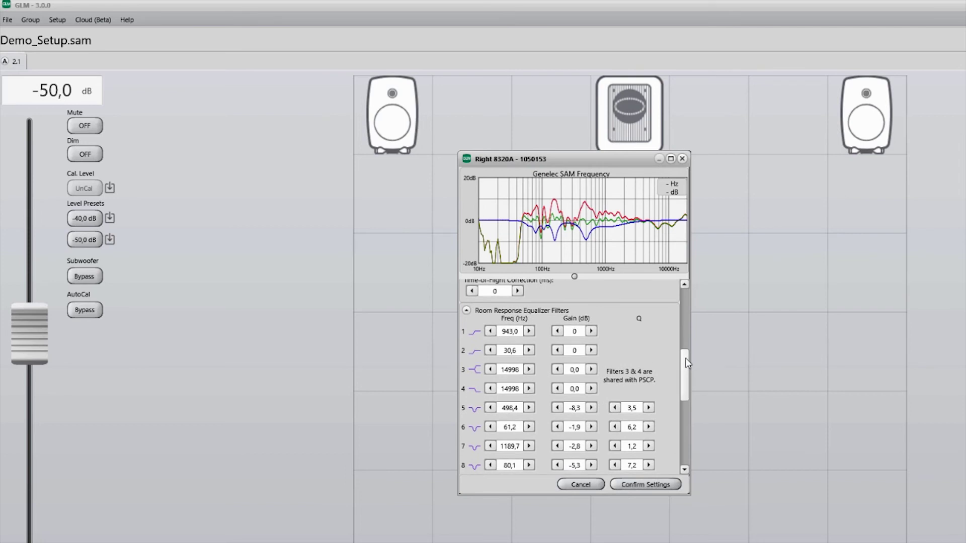
double_click(504, 389)
type("100")
key("Tab")
type("-2")
left_click(619, 486)
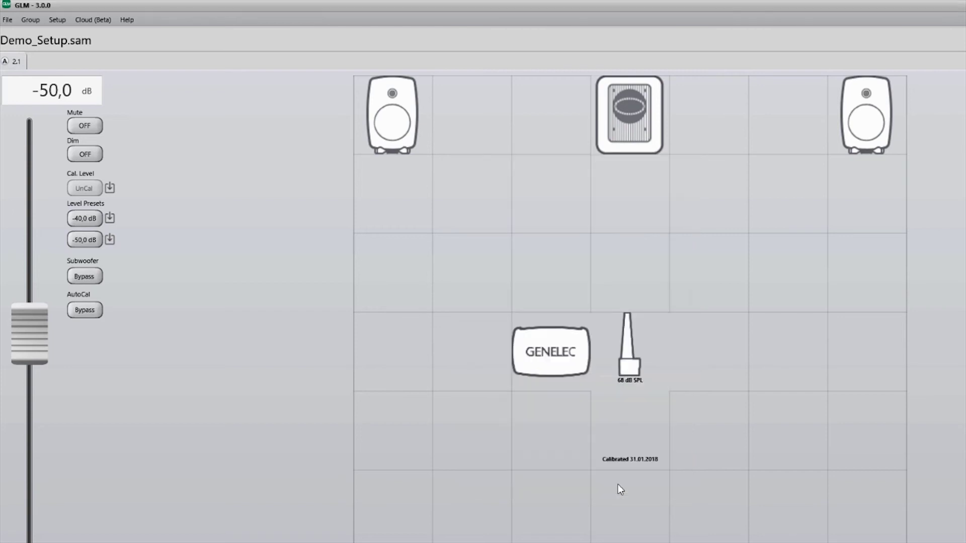
Inspect the frequency response graphs in the settings of the left and right 8320A monitors, closing each window without changes
double_click(412, 110)
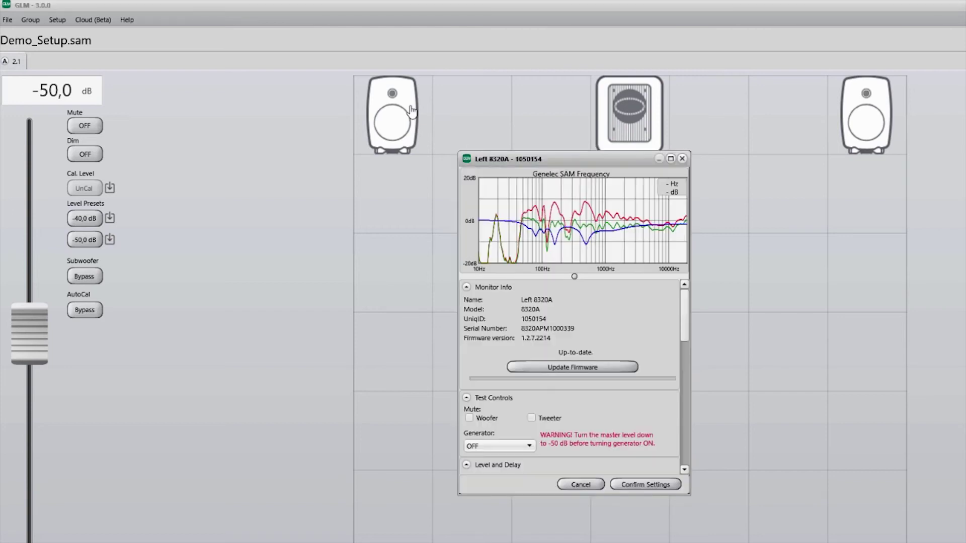
left_click(682, 159)
double_click(837, 112)
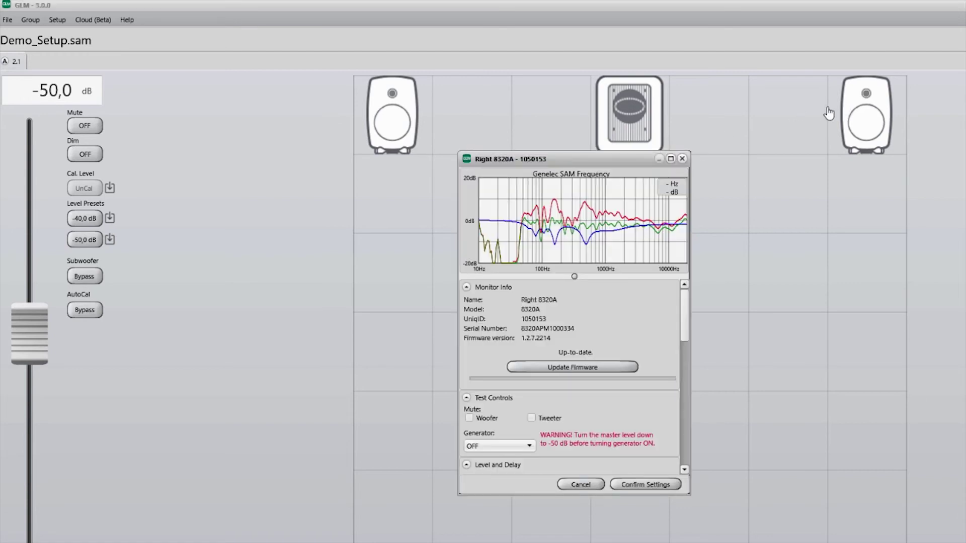
left_click(682, 159)
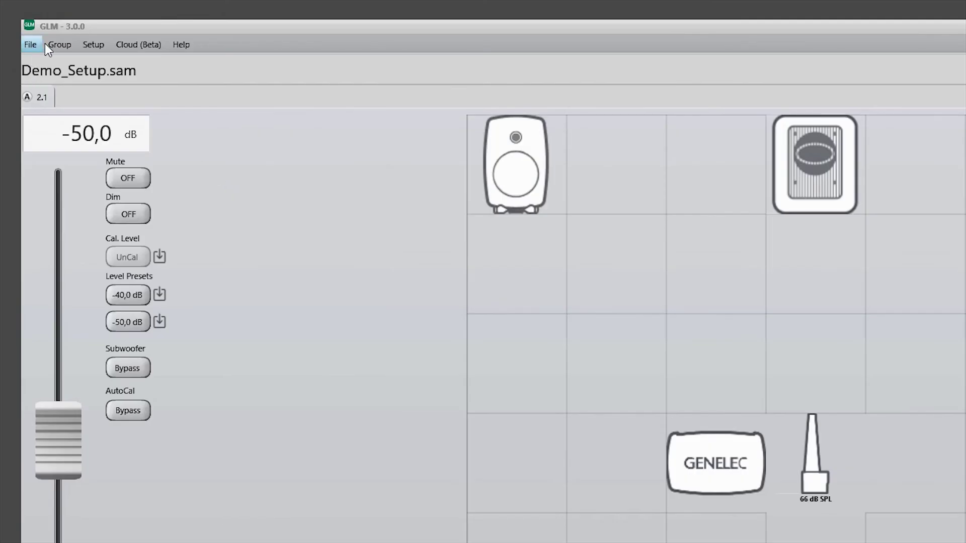
Open the Sound Character Profiler for the 2.1 group and set the profiler strength to -10
left_click(57, 47)
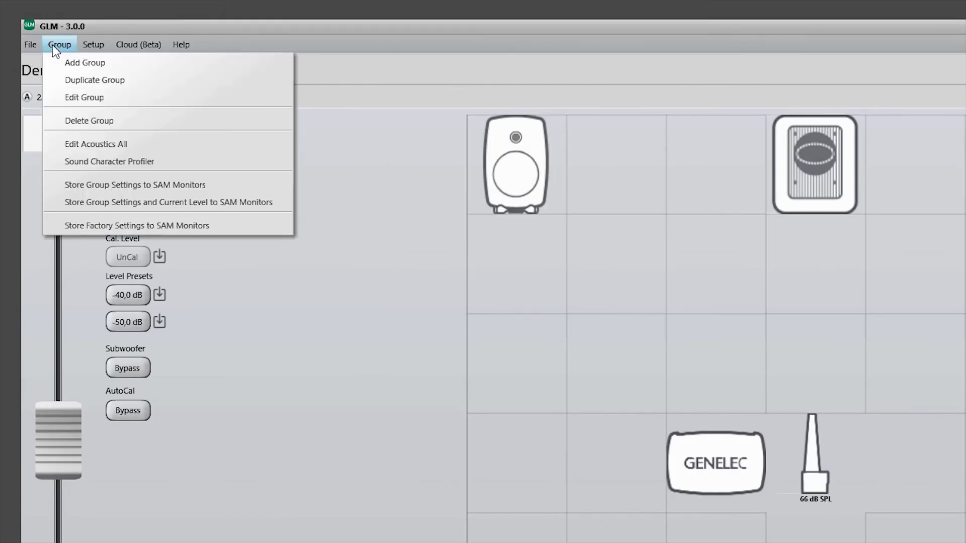
left_click(53, 160)
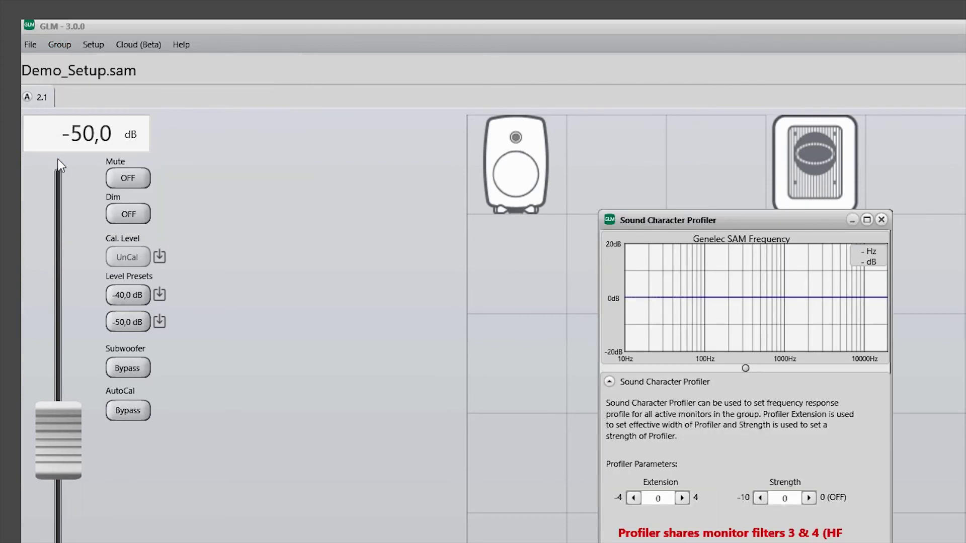
left_click(793, 498)
type("-10")
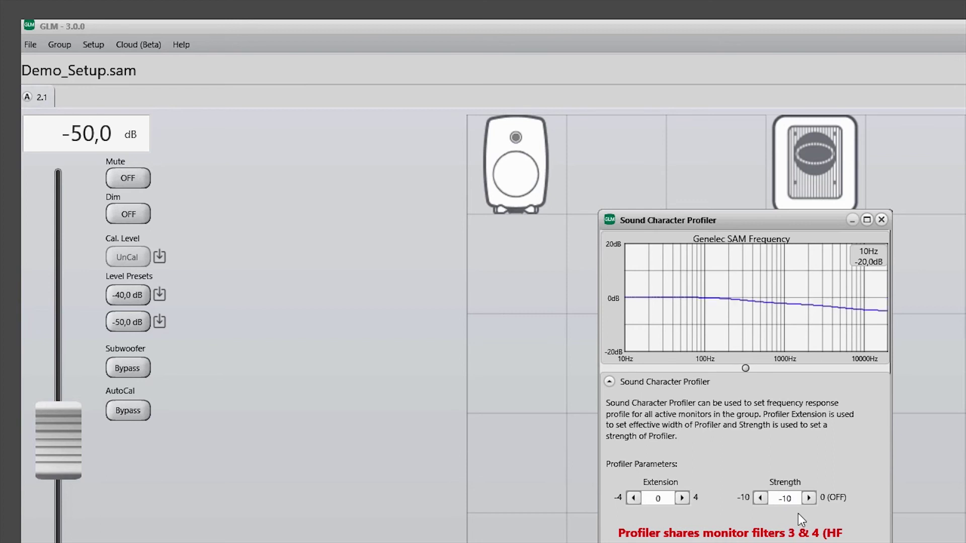
Try the Sound Character Profiler's extension at -4 and 4, and return it to 0
left_click(664, 499)
type("-4")
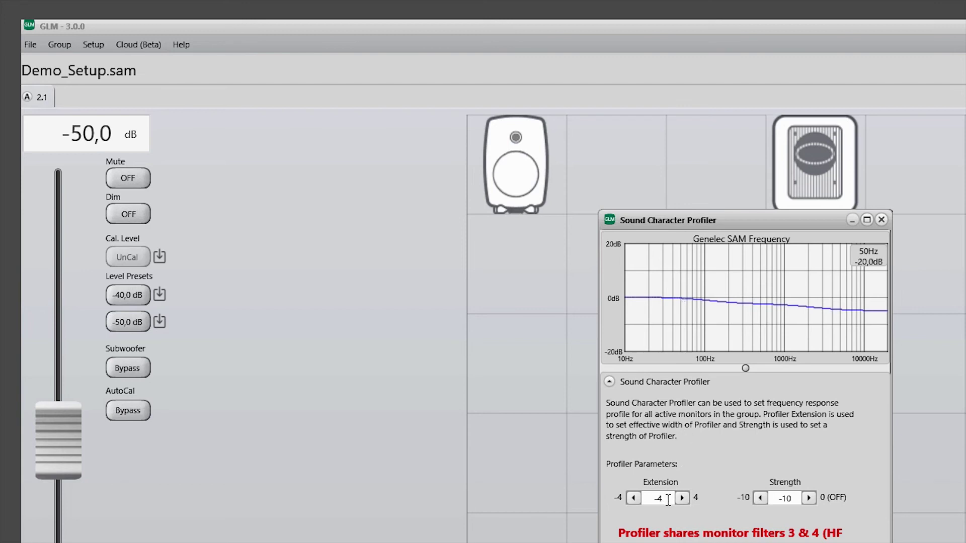
left_click(651, 502)
type("4")
key("Return")
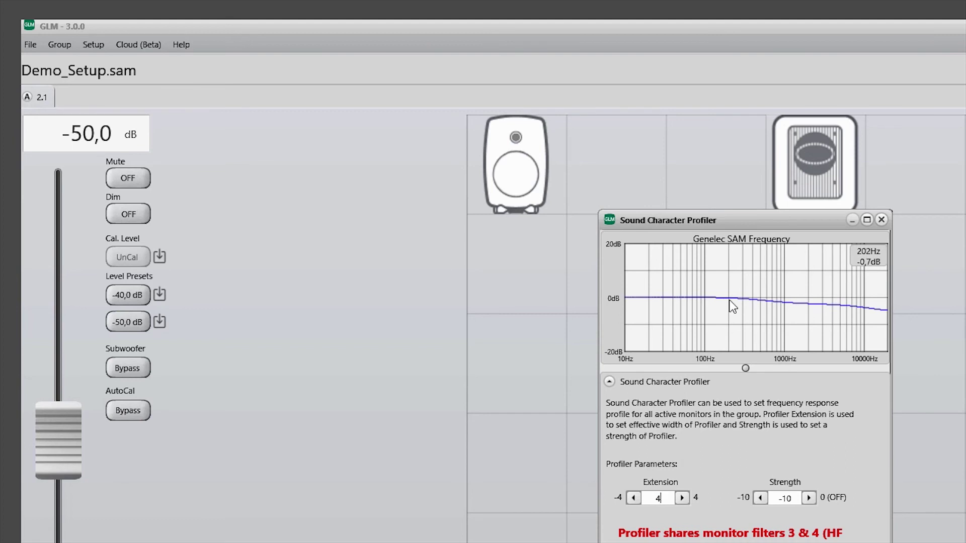
type("0")
key("Return")
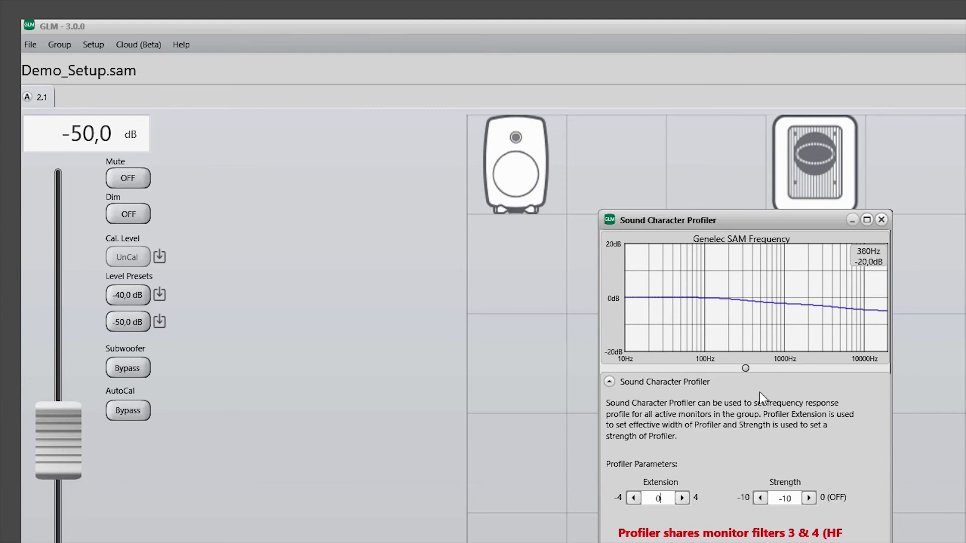
Check the left 8320A monitor's settings, and set the Center 7350A subwoofer's level to -3 dB and confirm it
left_click(521, 202)
left_click_drag(883, 406, 886, 487)
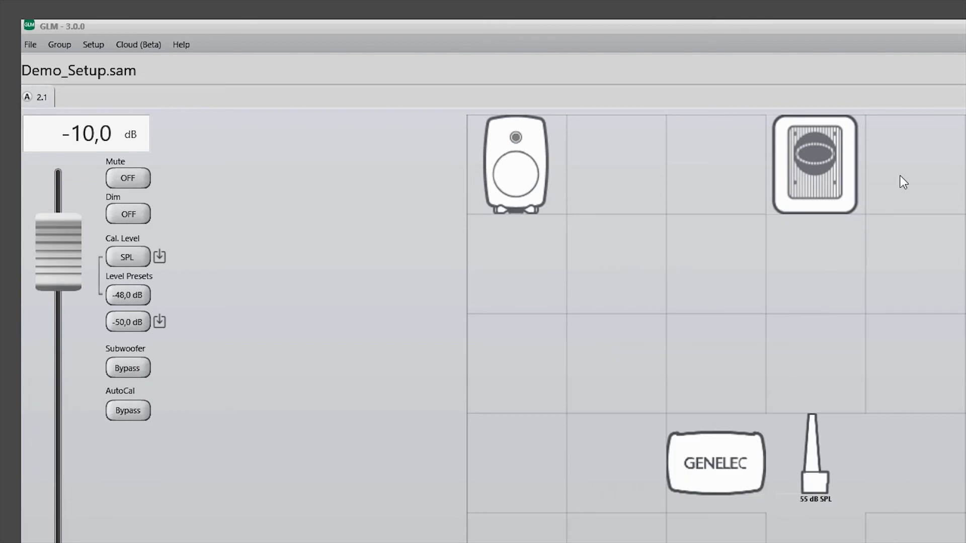
double_click(828, 185)
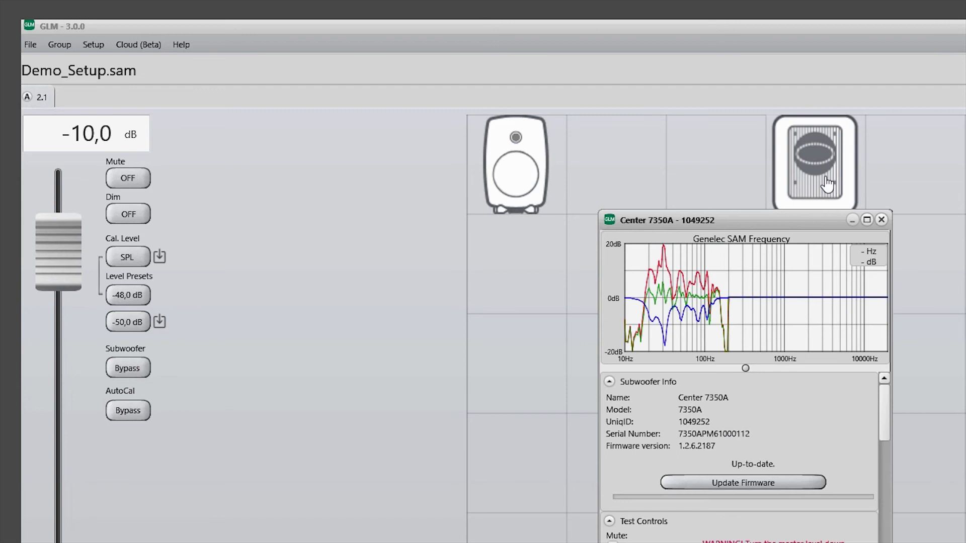
left_click_drag(883, 402, 885, 430)
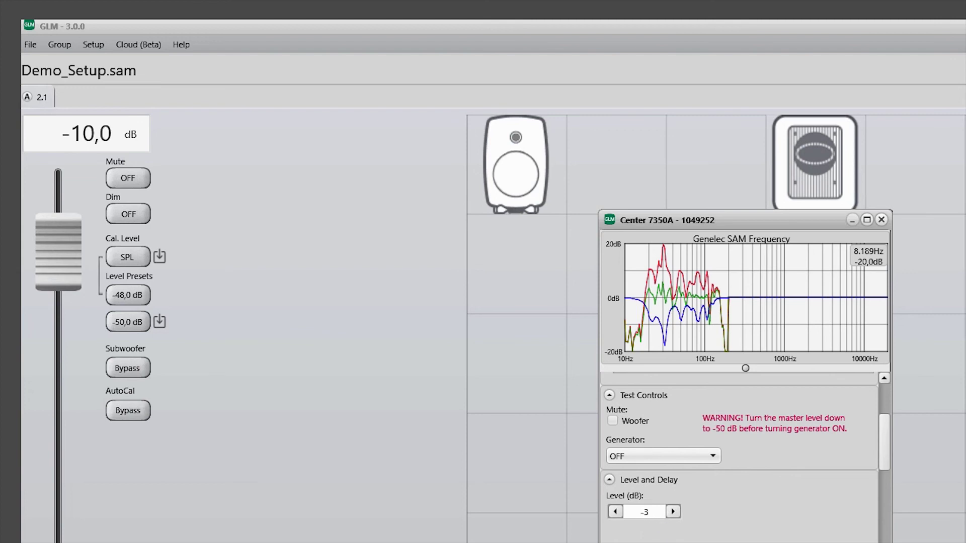
key("Return")
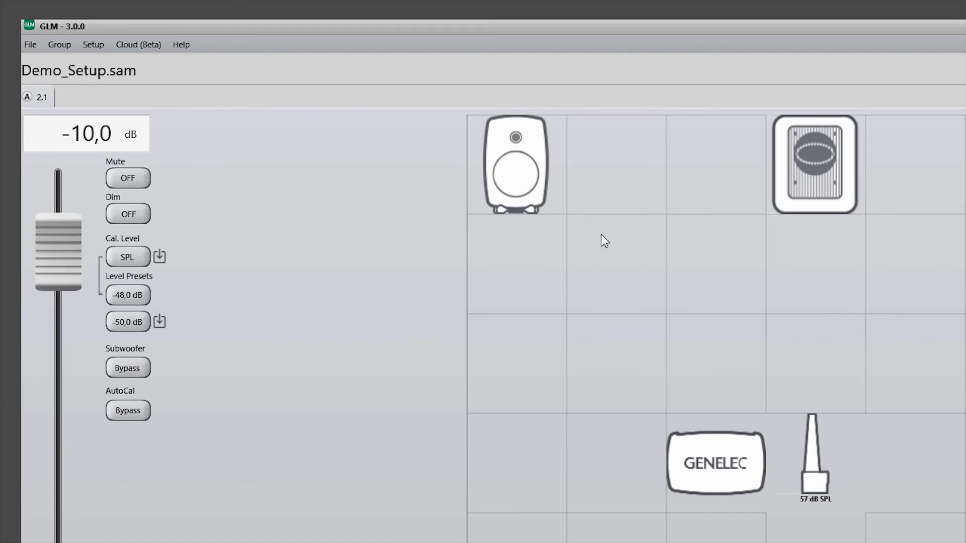
Set the left 8320A monitor's level to -3 dB and confirm the settings
double_click(508, 188)
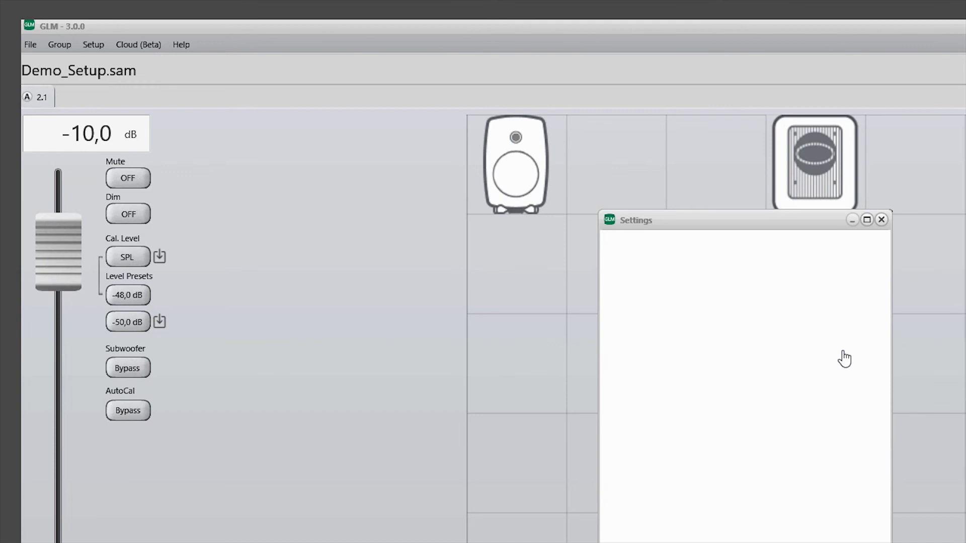
left_click_drag(888, 394, 888, 428)
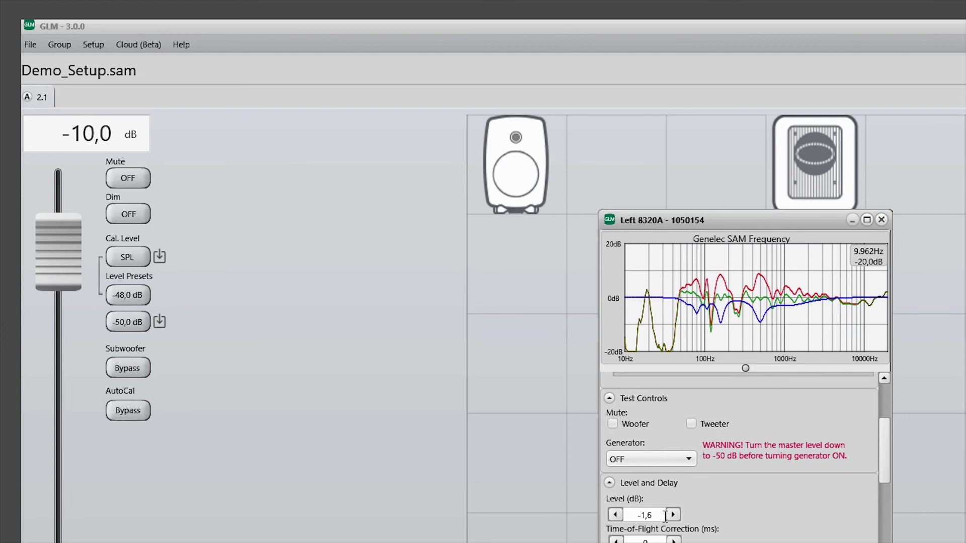
left_click_drag(665, 515, 638, 517)
type("-3")
key("Return")
key("Return")
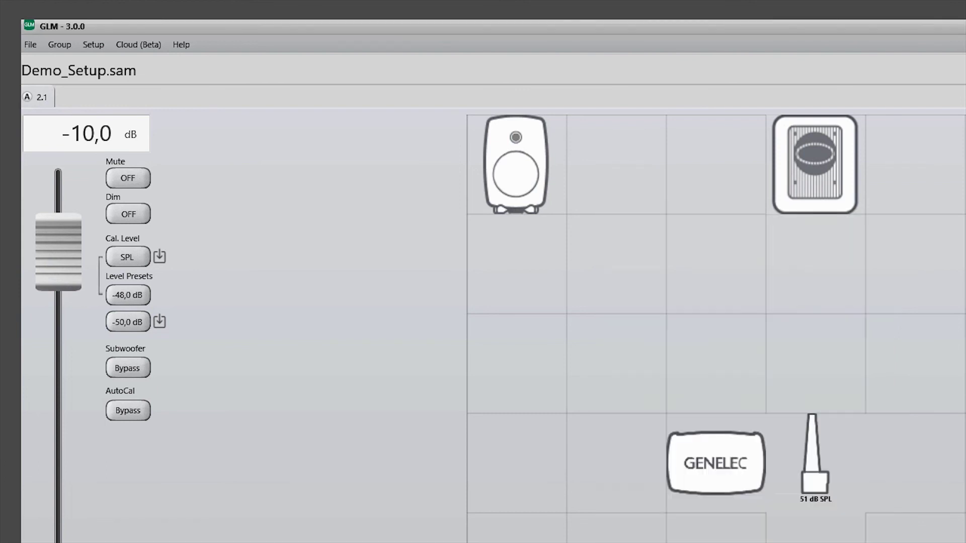
Store the 2.1 group settings to the SAM monitors at full level, agreeing to overwrite the previously stored settings
left_click(60, 44)
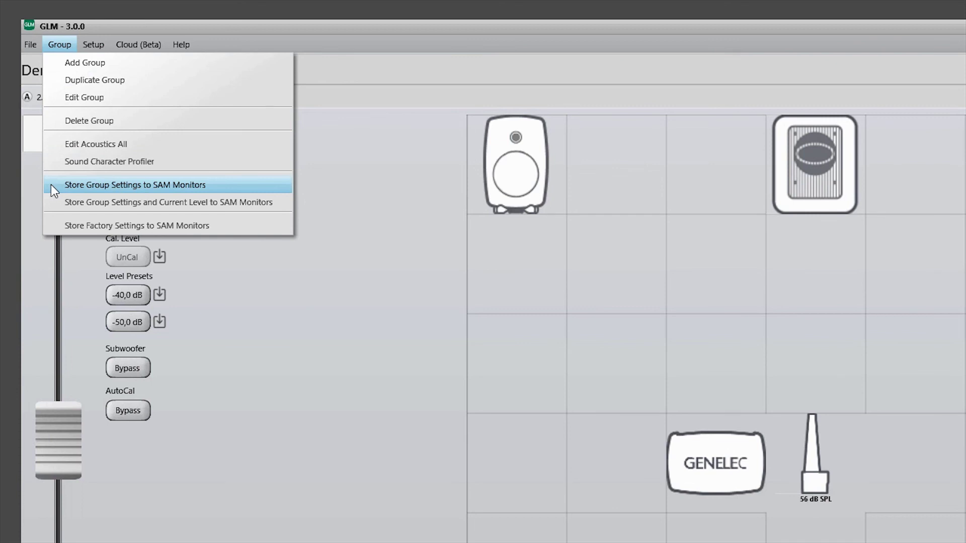
left_click(50, 185)
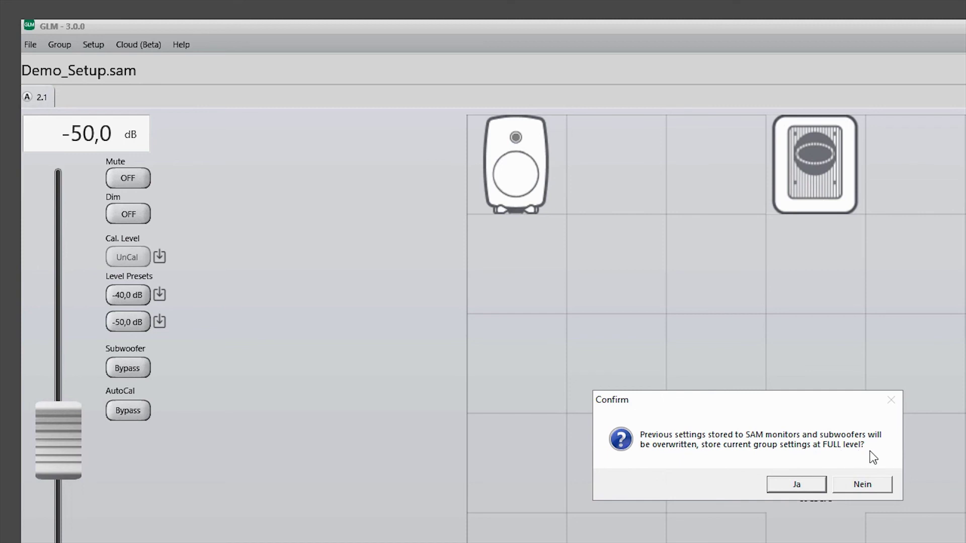
left_click(811, 484)
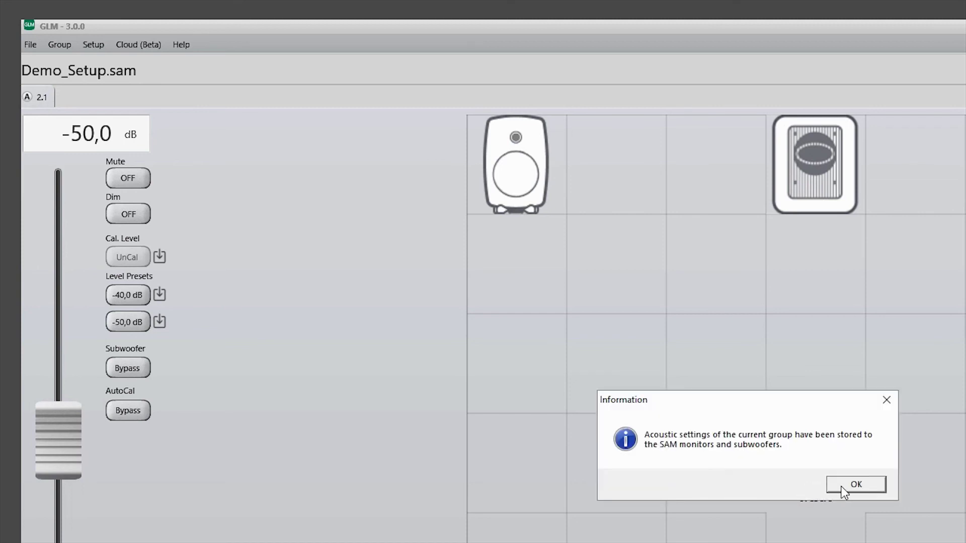
left_click(844, 488)
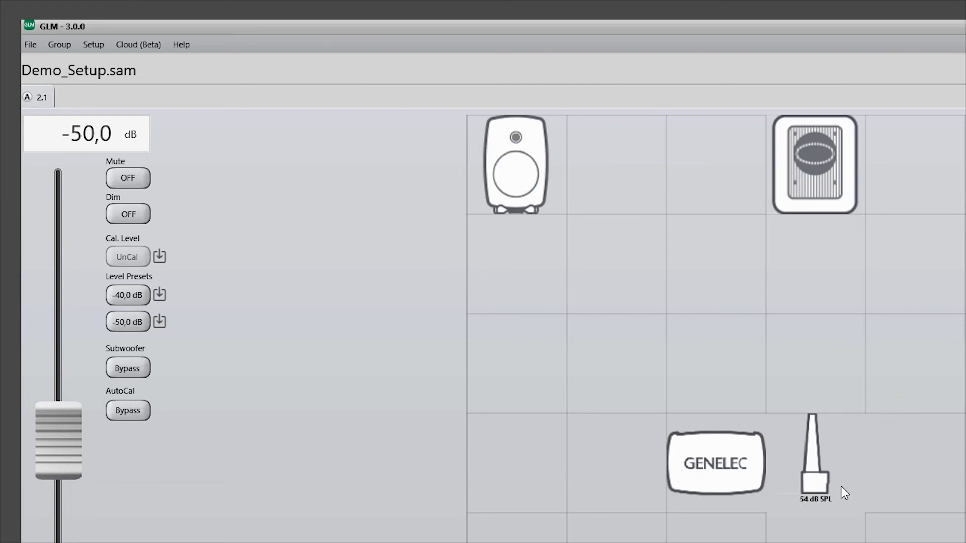
Store the 2.1 group settings together with the current -50.0 dB level to the SAM monitors, overwriting the stored settings
left_click(59, 45)
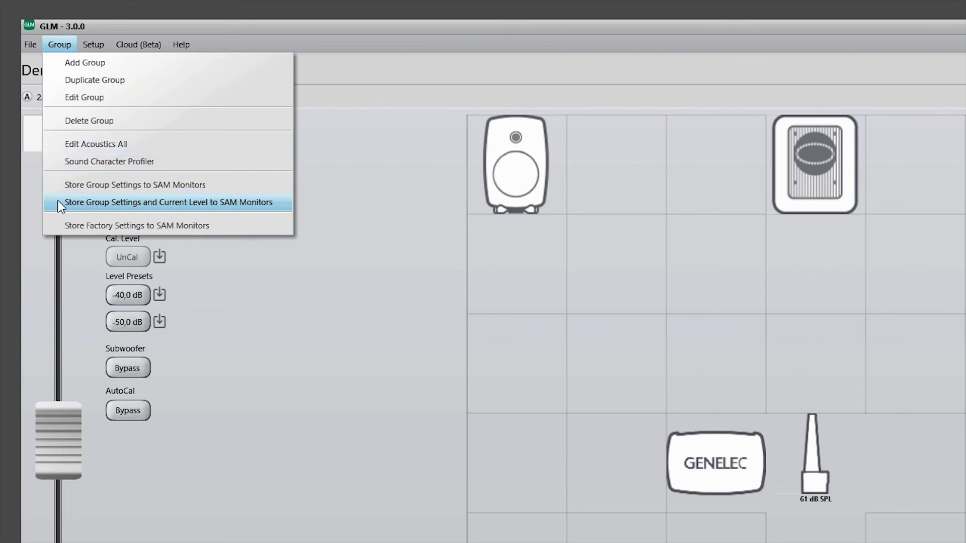
left_click(151, 203)
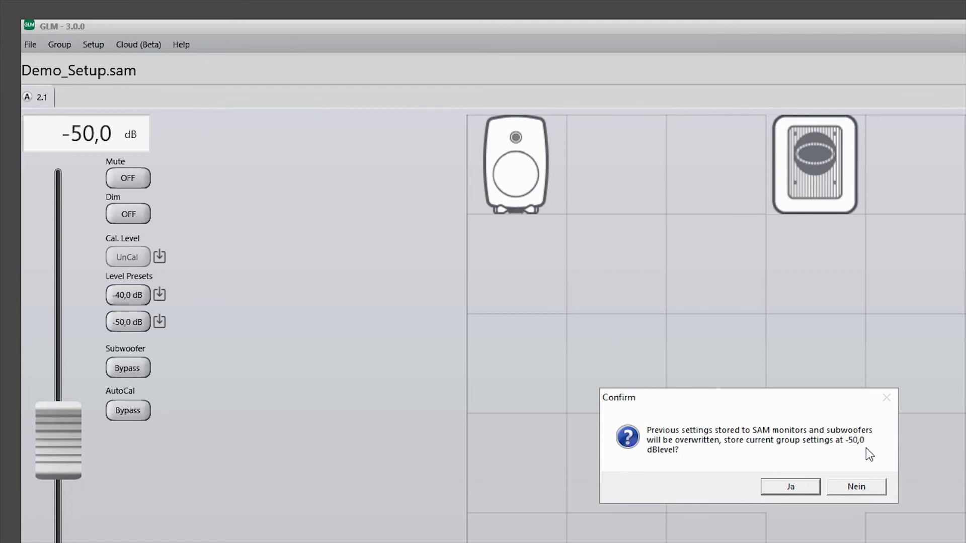
left_click(807, 487)
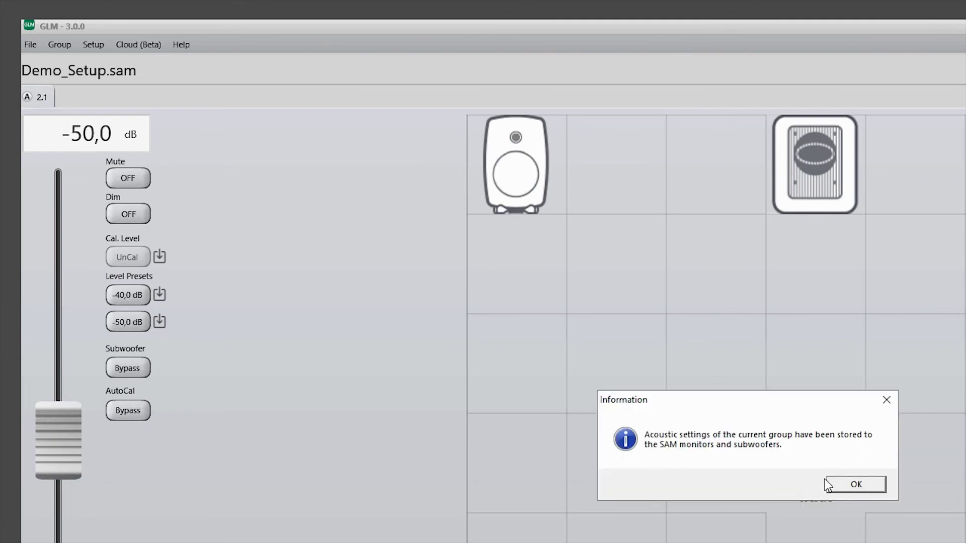
left_click(841, 481)
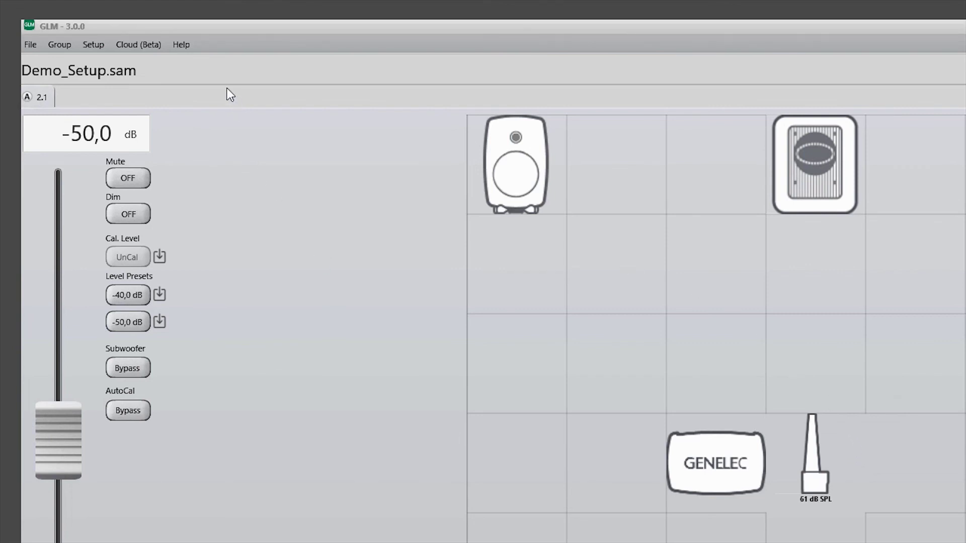
Open the GLM Help and export the setup to the desktop
left_click(191, 45)
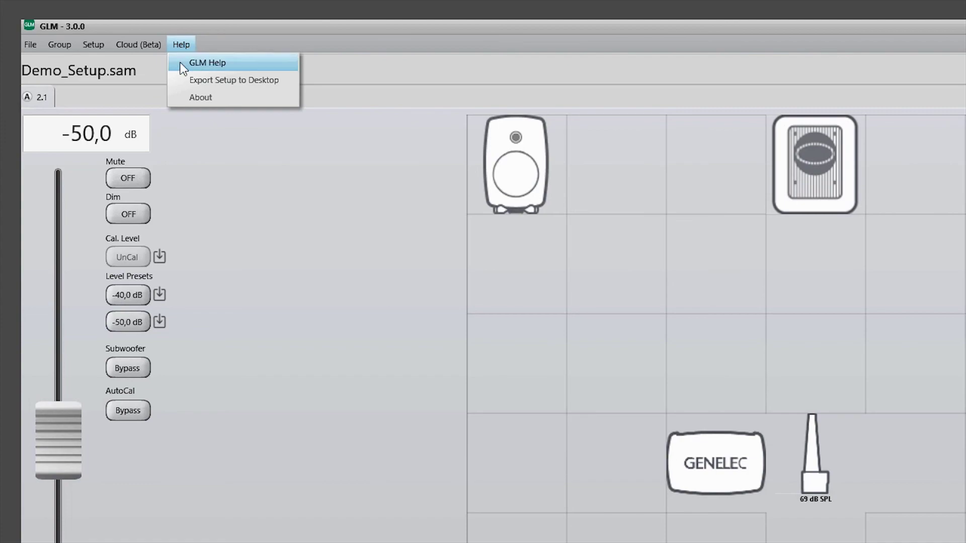
left_click(180, 63)
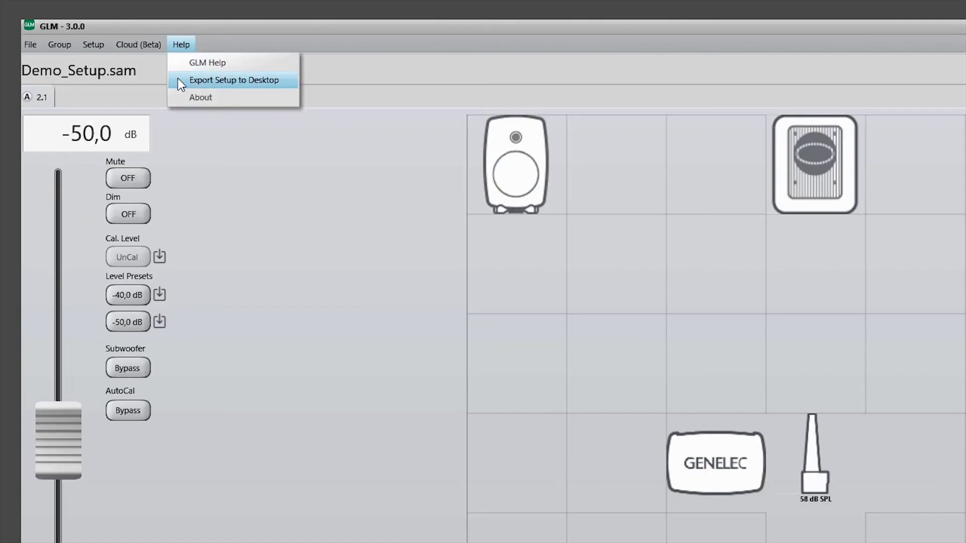
left_click(178, 79)
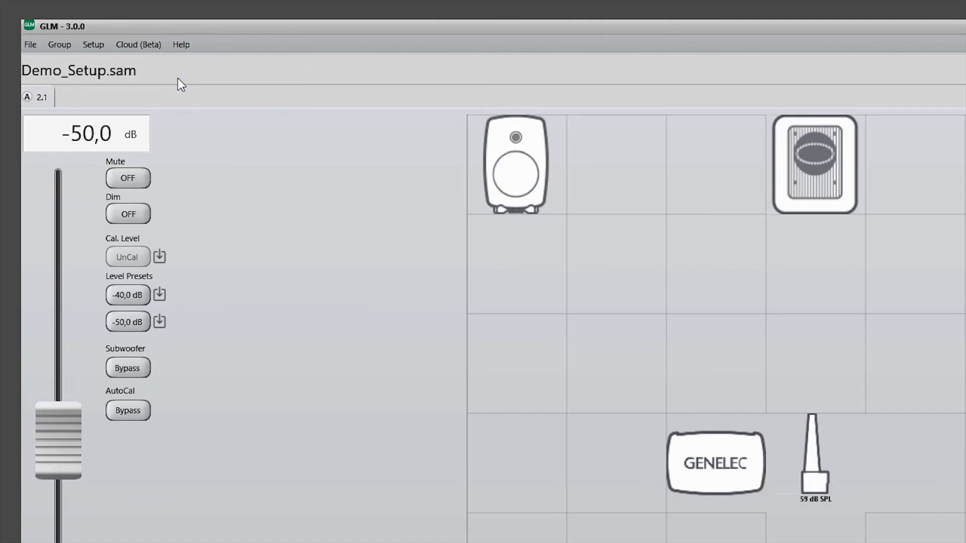